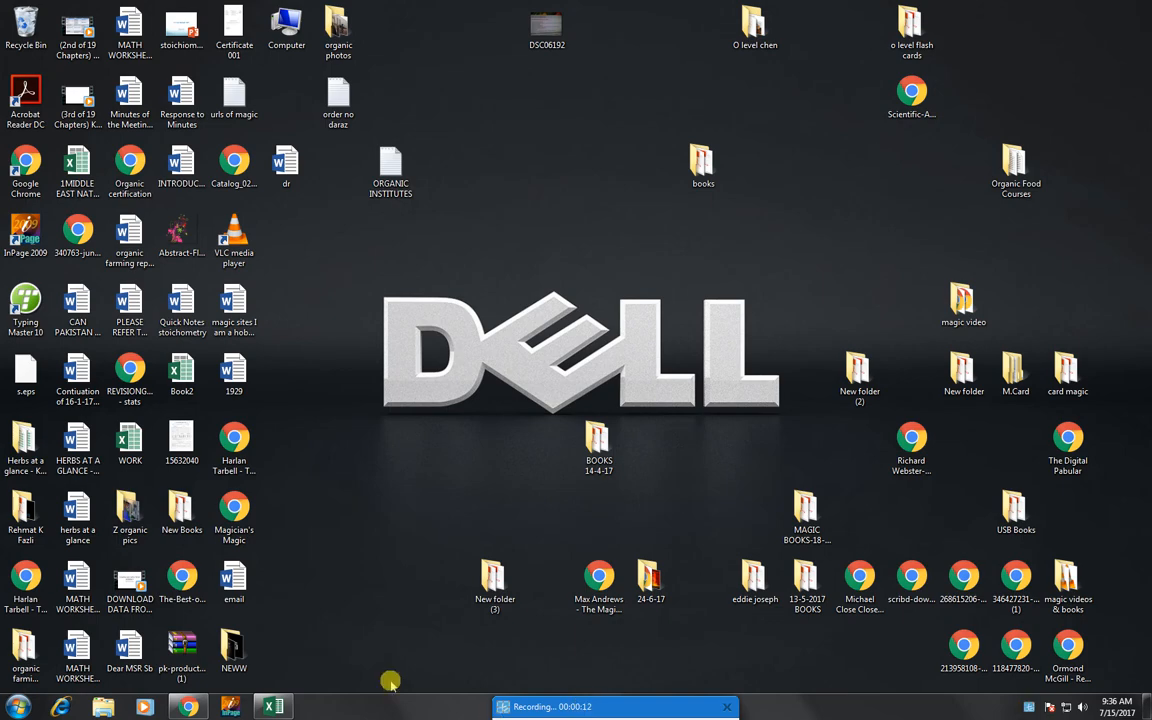
Step: Switch to the blank Excel workbook and apply Merge Across to the range A1:I5
left_click(270, 706)
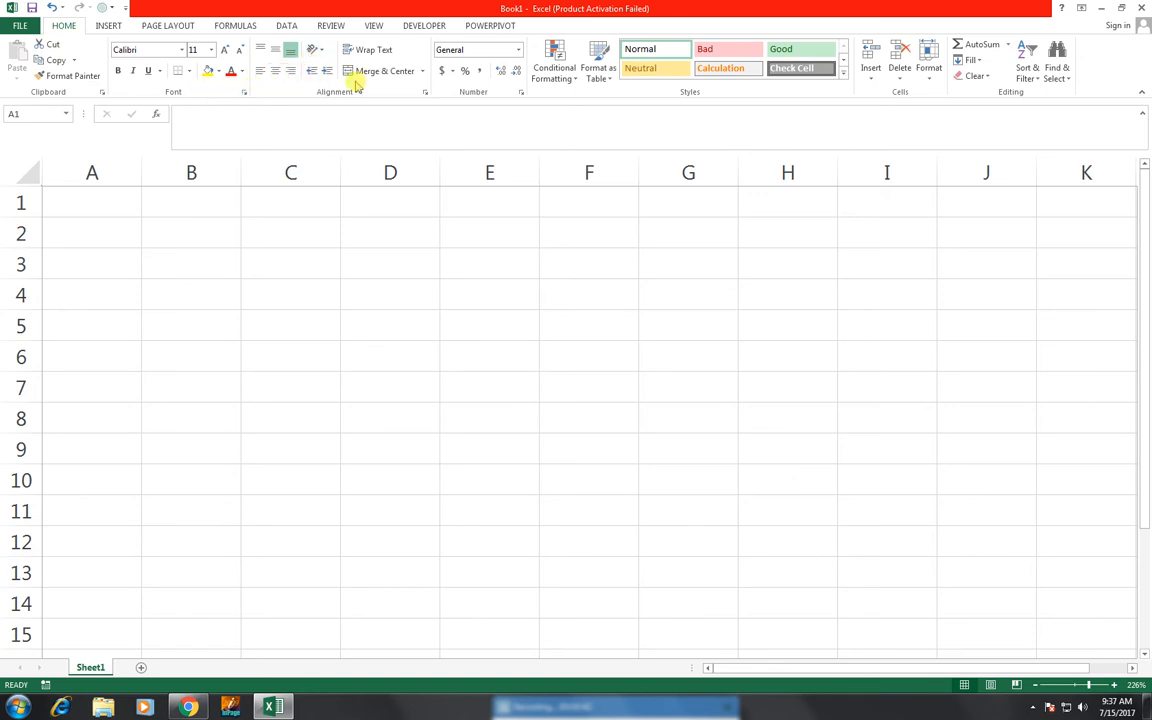
left_click(231, 290)
left_click_drag(131, 213, 879, 325)
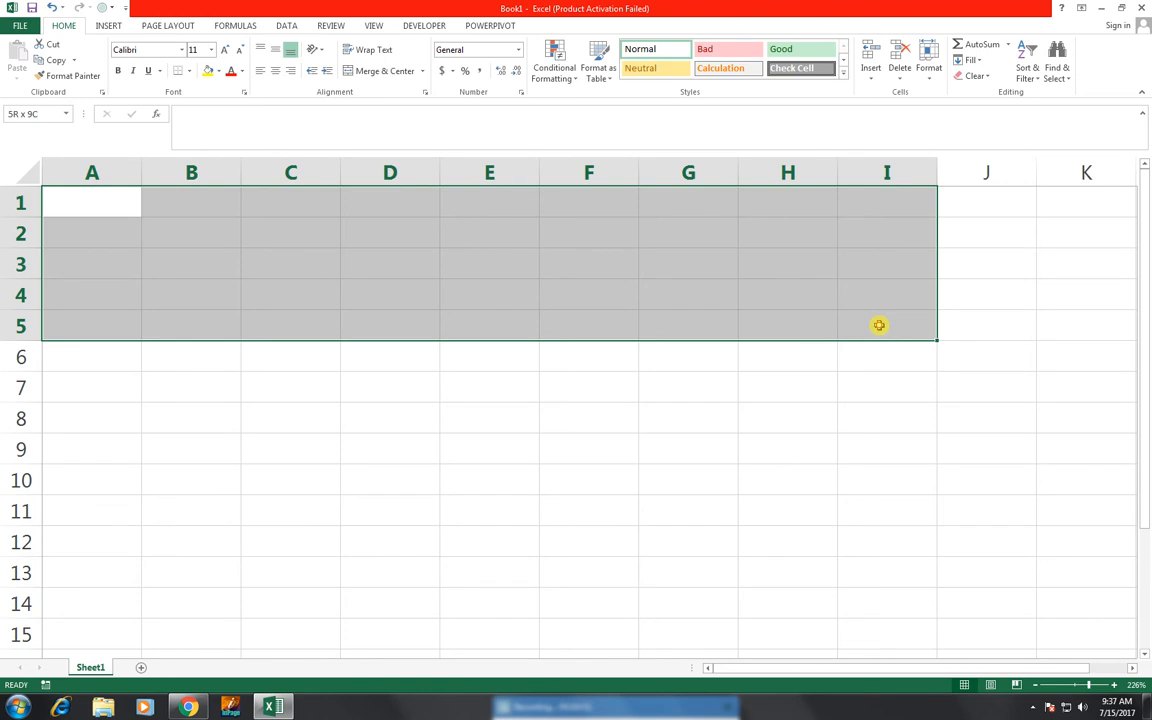
left_click(423, 72)
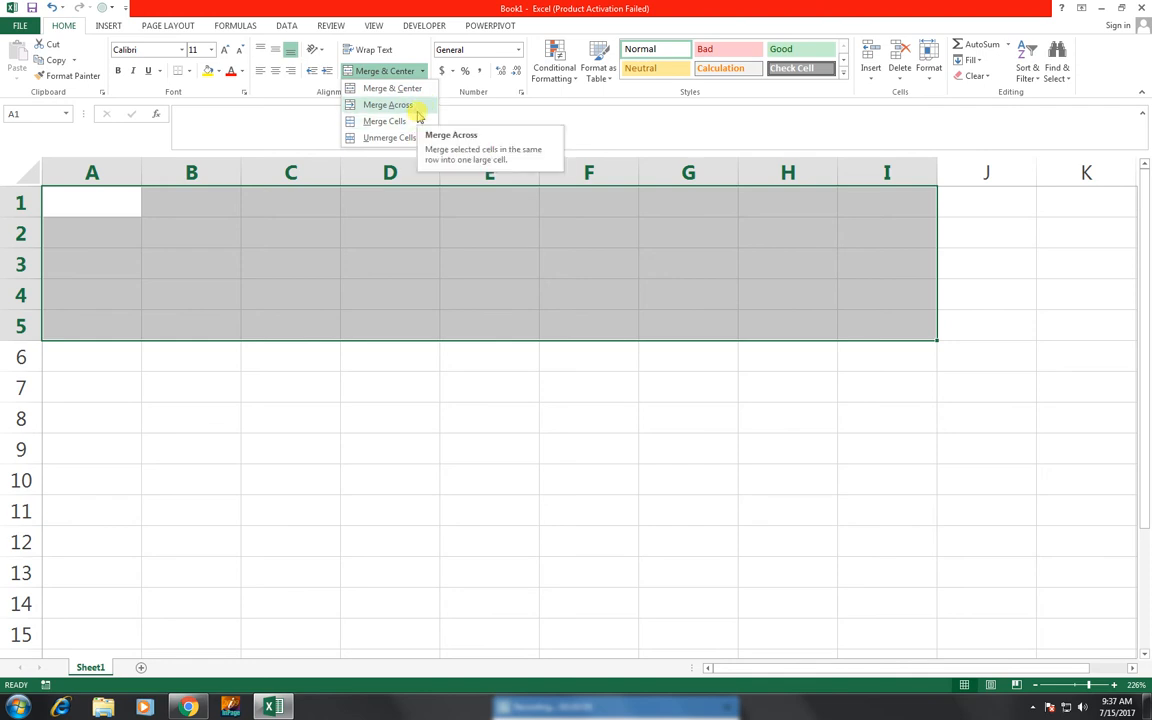
left_click(423, 72)
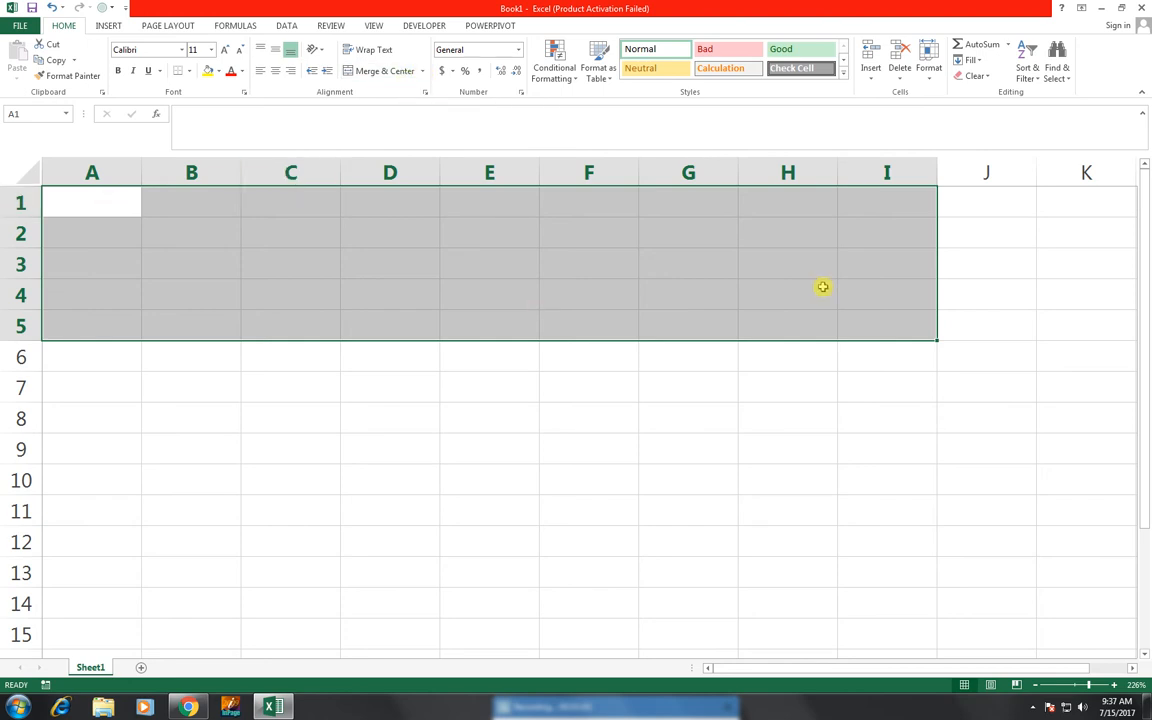
left_click(424, 72)
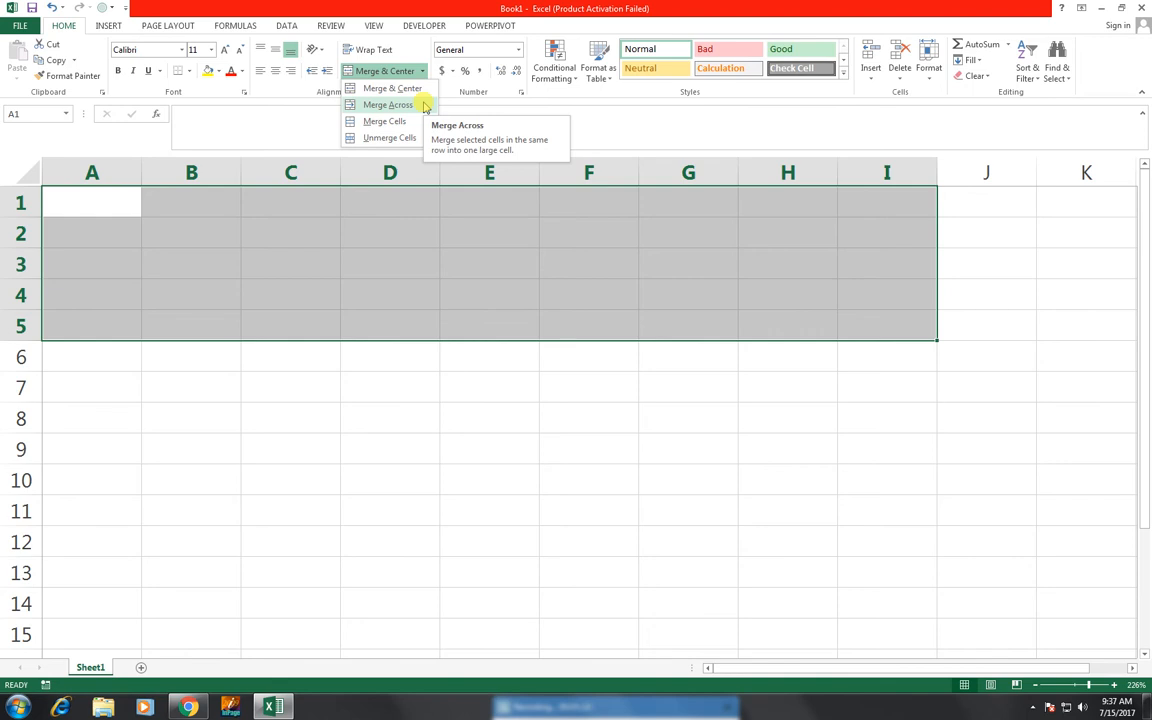
left_click(422, 105)
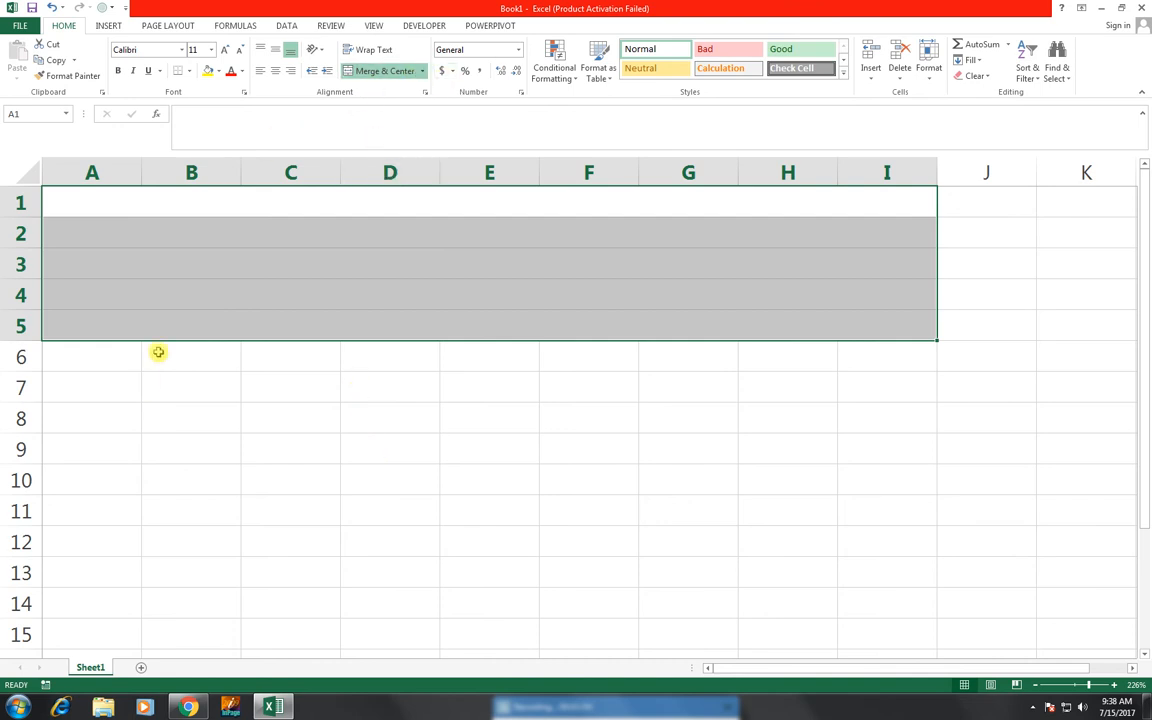
Step: Merge the range A7:I10 into one large cell with Merge Cells, without centring
left_click_drag(105, 377, 877, 466)
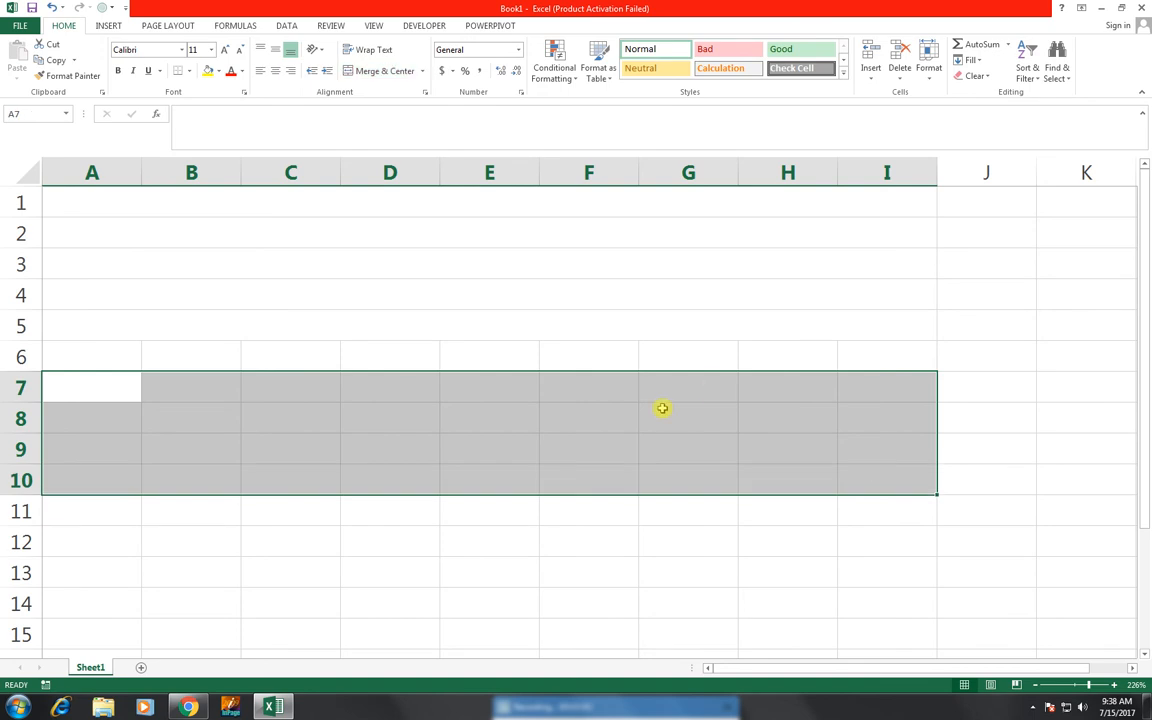
left_click(422, 71)
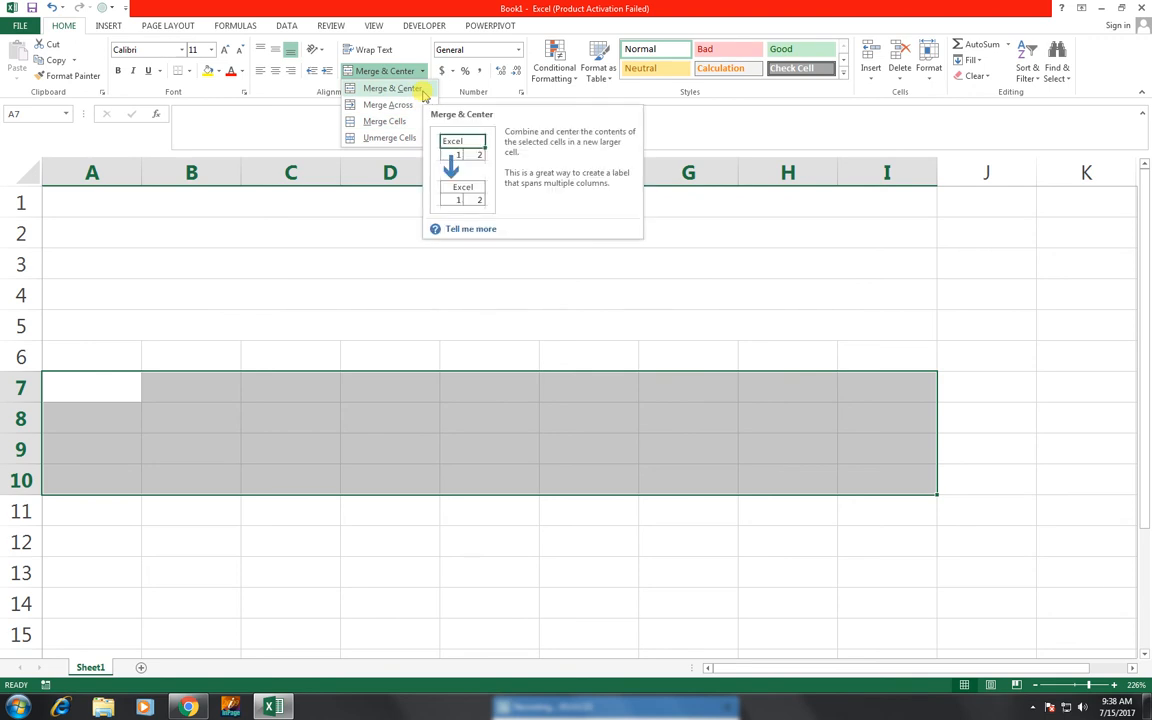
left_click(417, 121)
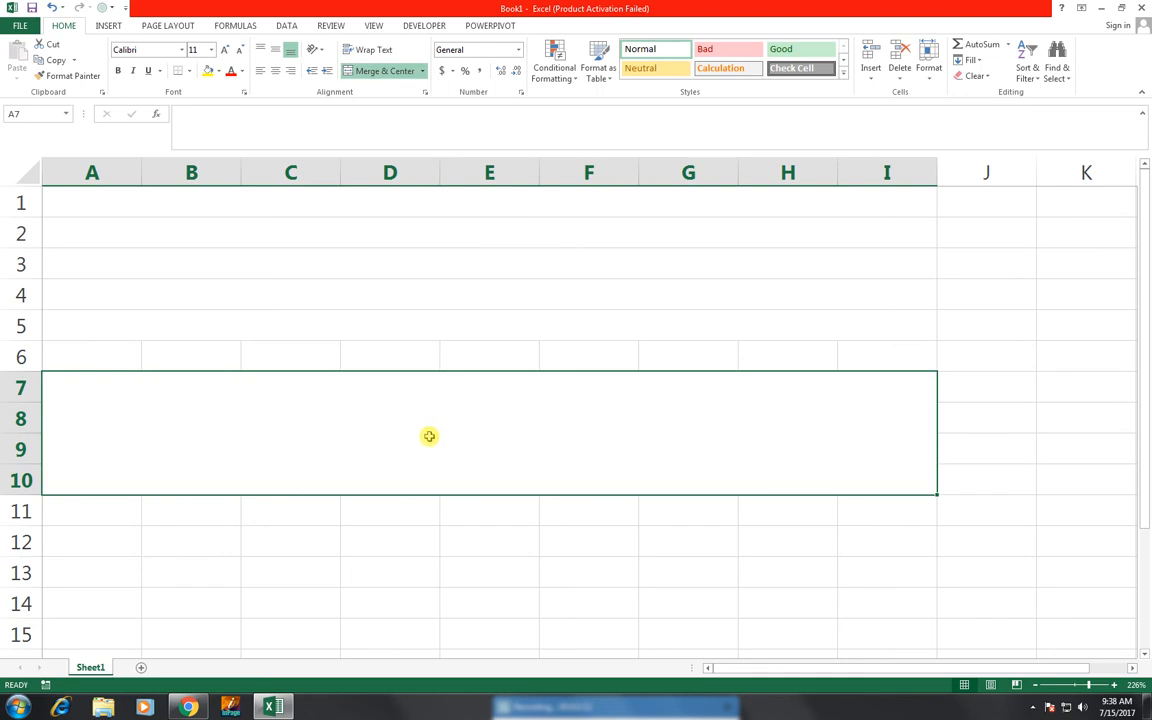
type("cahs flow")
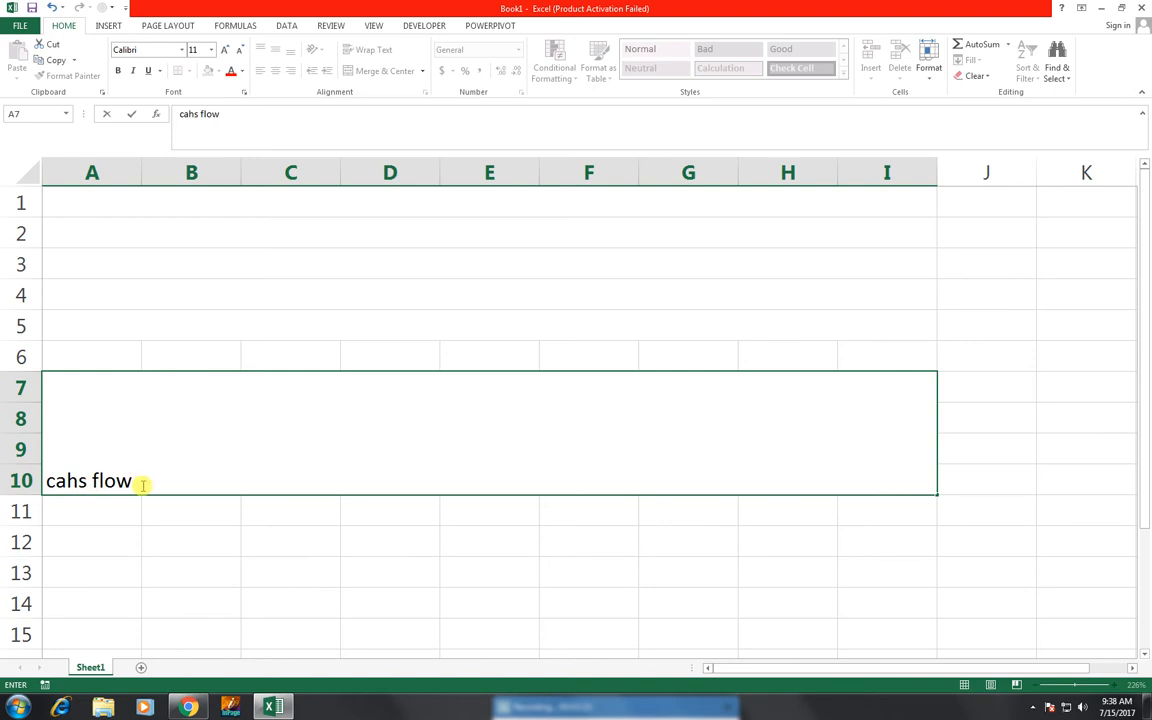
key("BackSpace")
key("BackSpace")
key("BackSpace")
key("BackSpace")
key("BackSpace")
key("BackSpace")
key("BackSpace")
key("BackSpace")
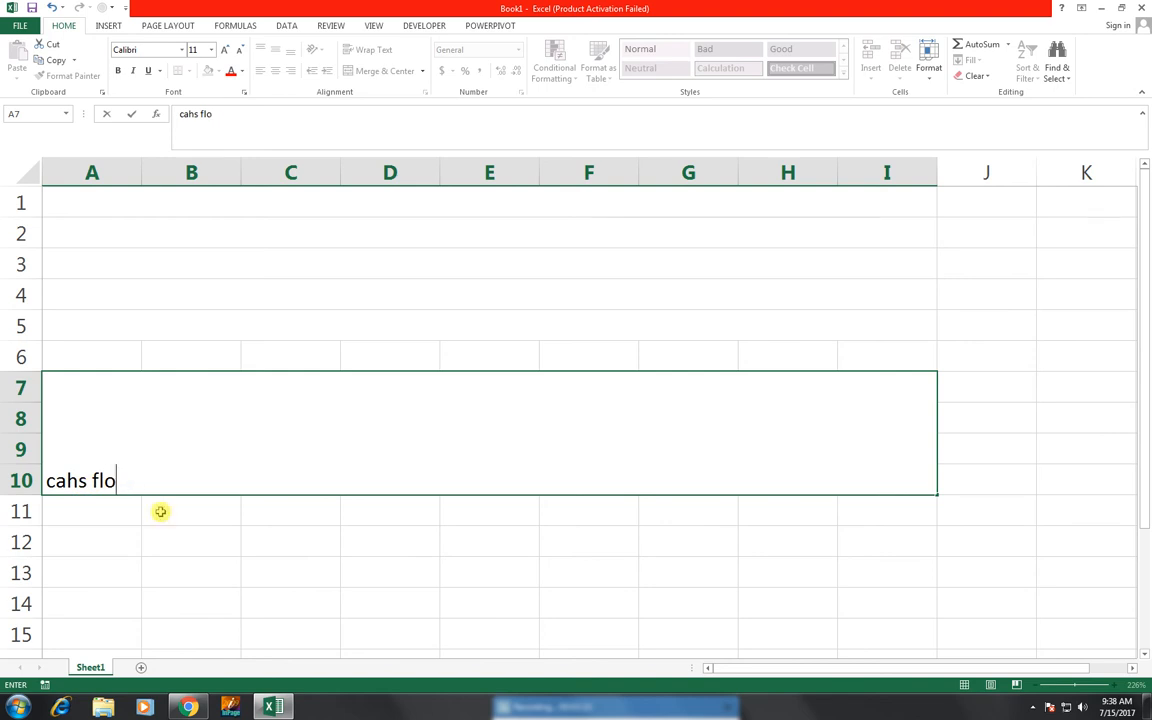
key("BackSpace")
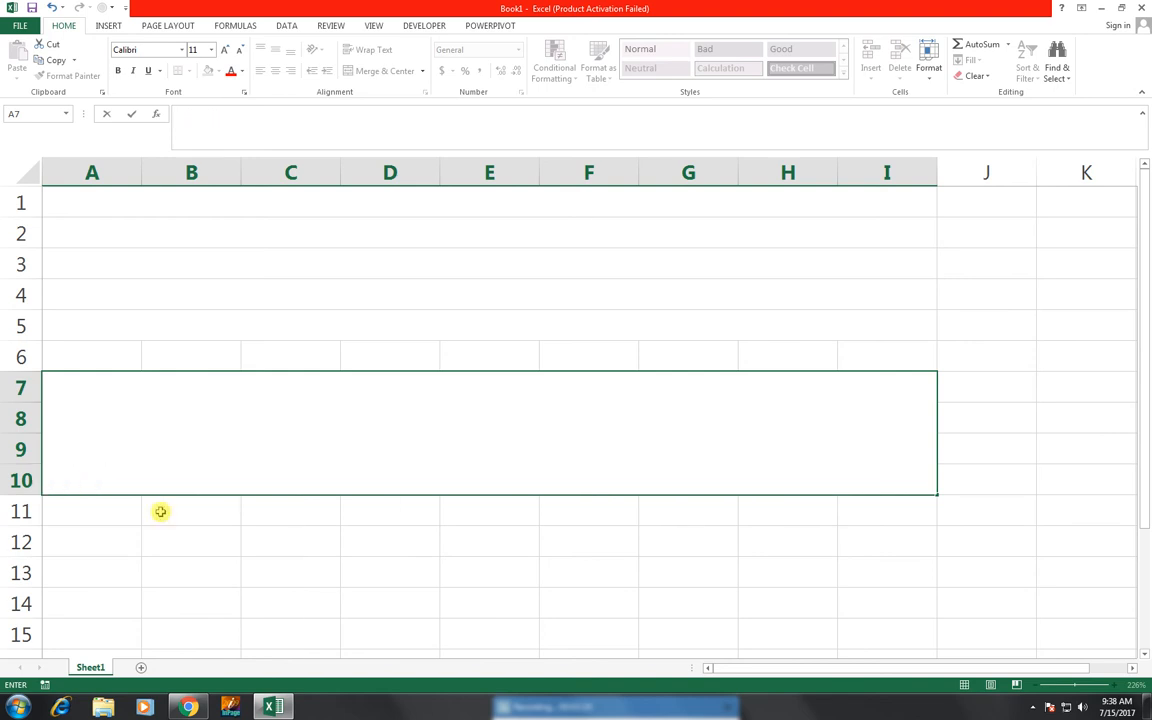
Step: Enter the title "CASH FLOW" in the merged cell spanning A7:I10
type("CASH FLOW")
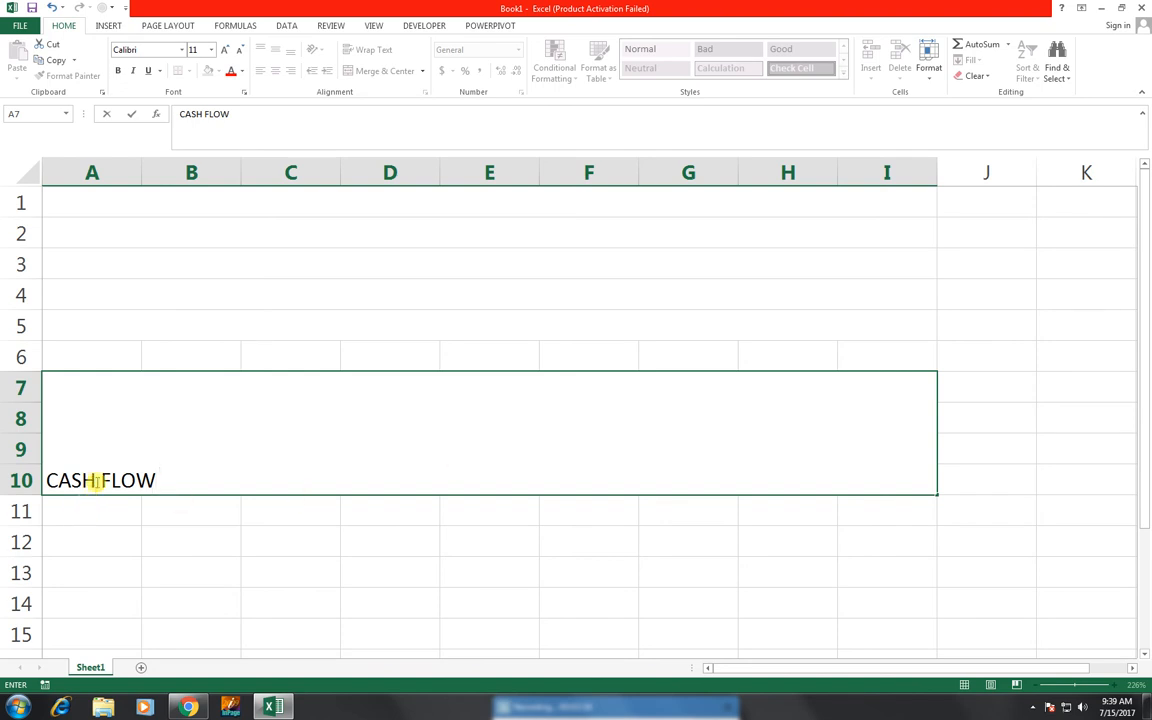
left_click(129, 513)
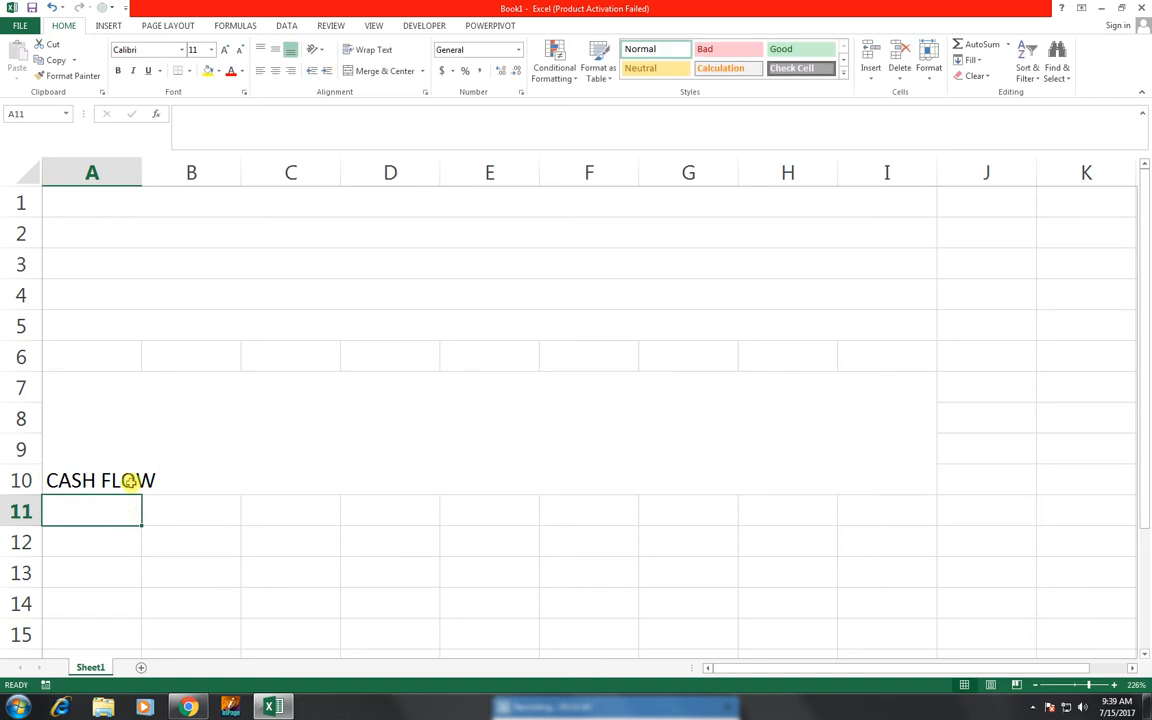
left_click(422, 71)
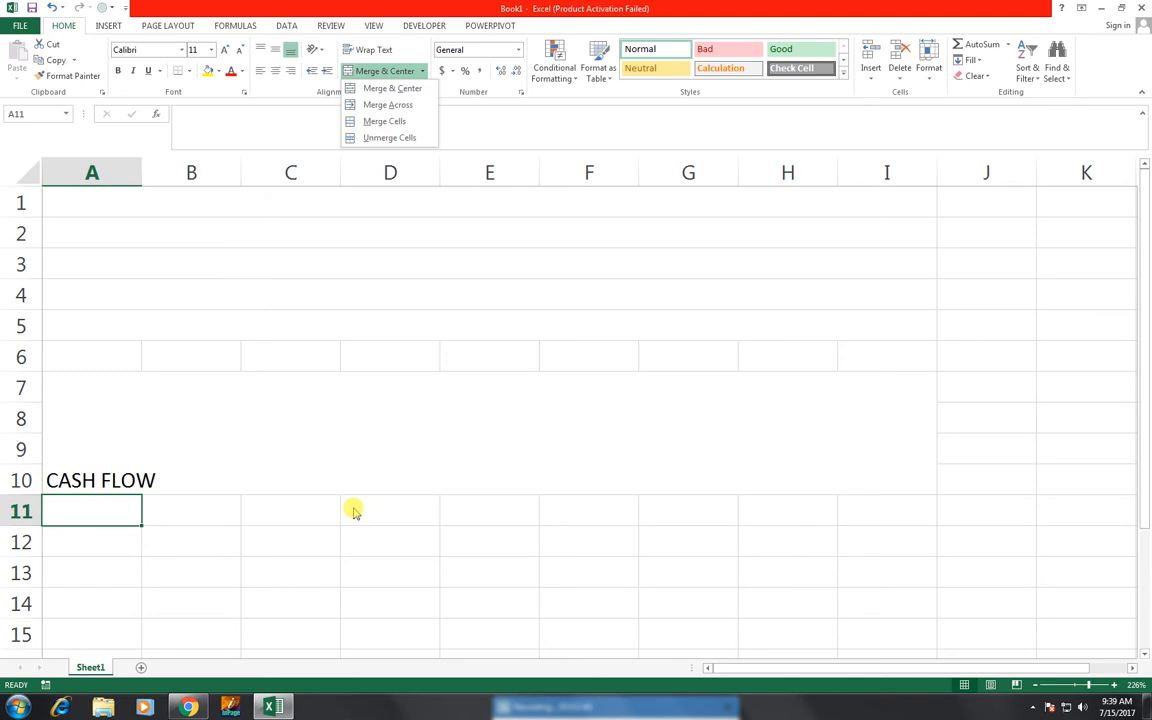
left_click(320, 440)
Step: Centre the CASH FLOW title horizontally and vertically in its merged cell, trying right and top alignment along the way
left_click(320, 436)
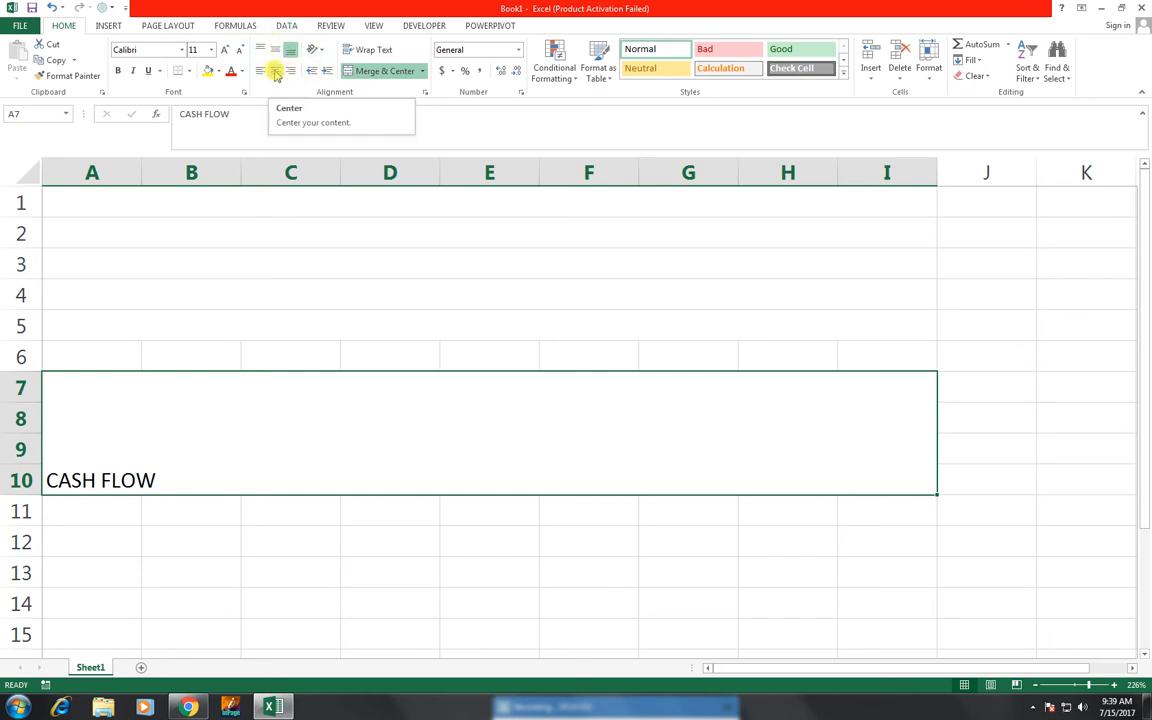
left_click(275, 71)
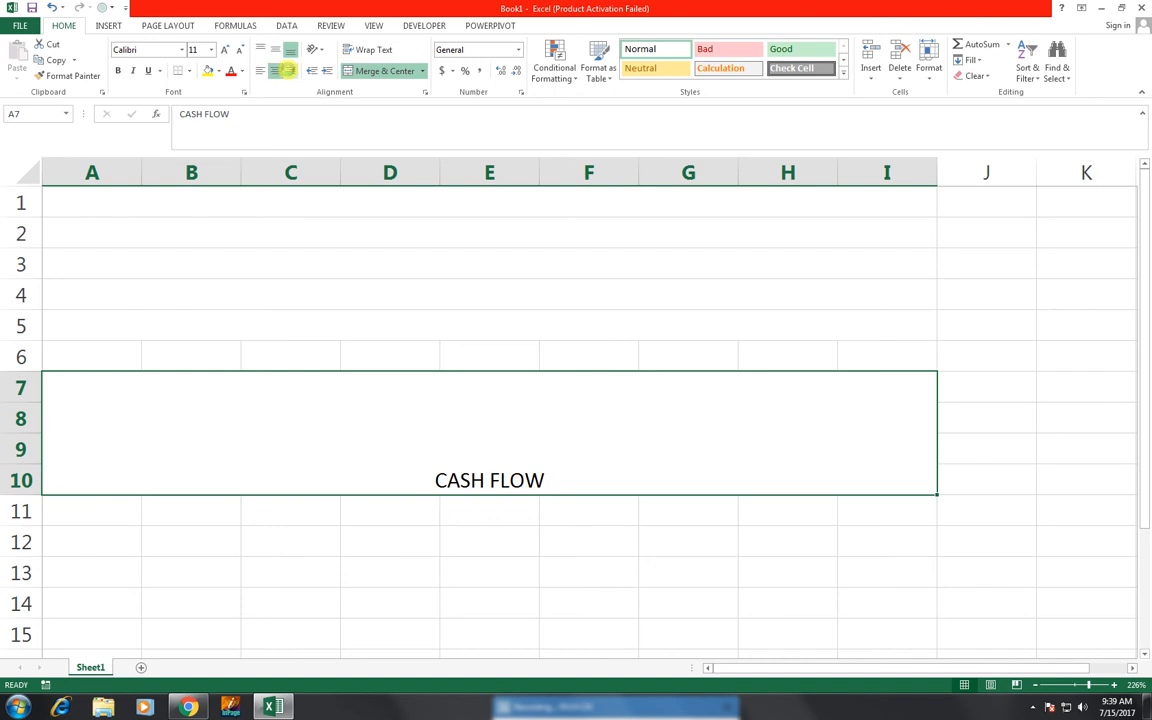
left_click(290, 73)
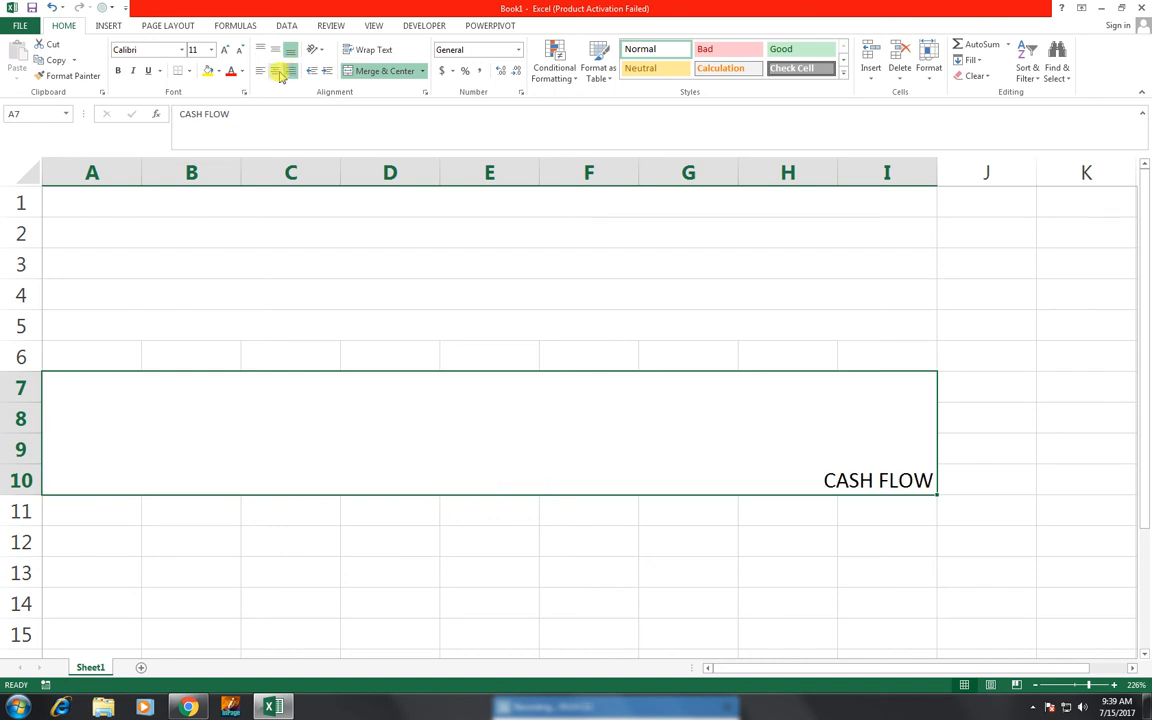
left_click(277, 72)
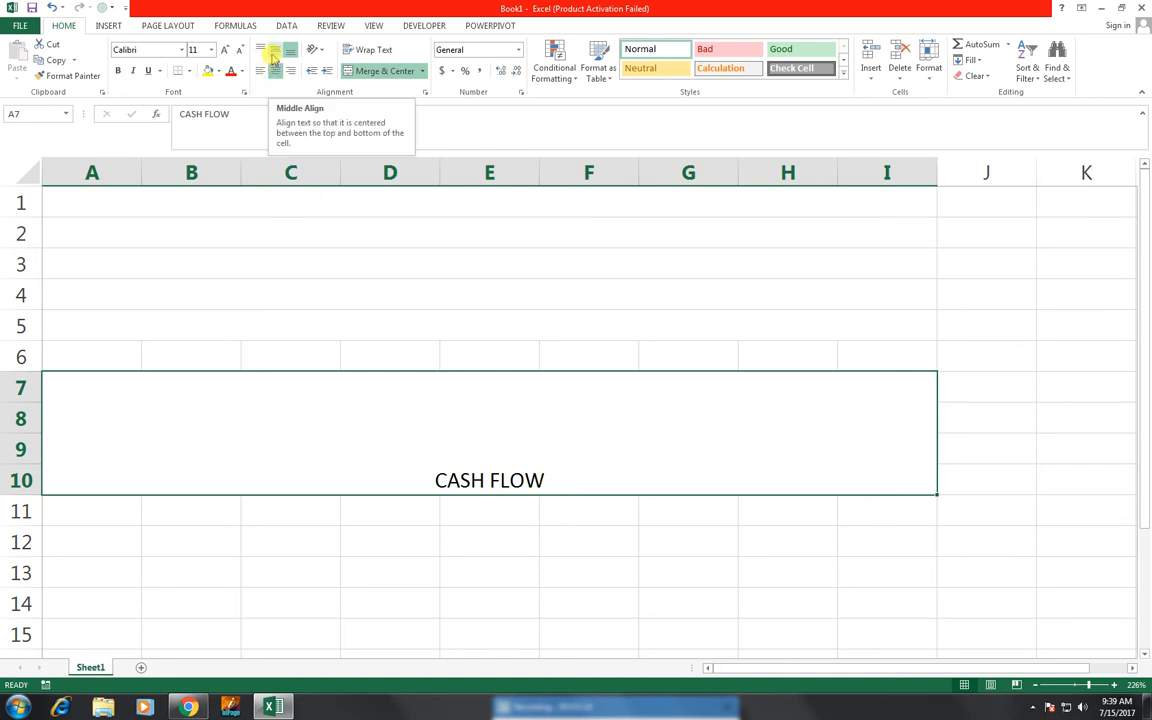
left_click(274, 58)
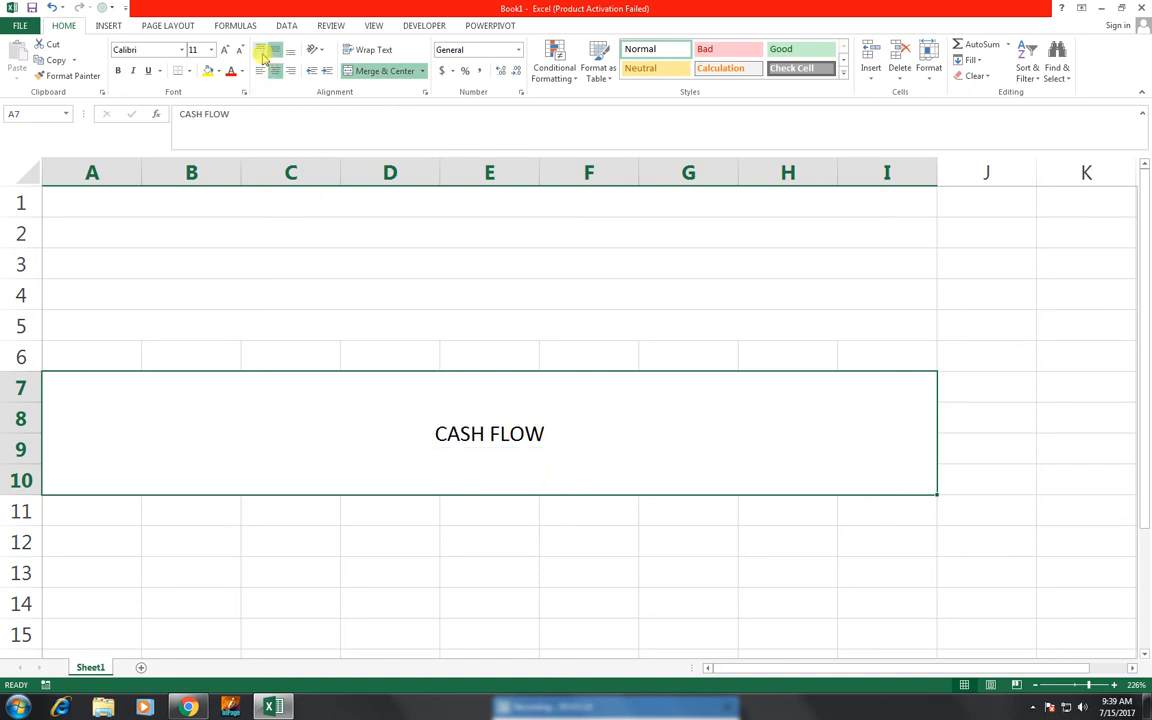
left_click(261, 53)
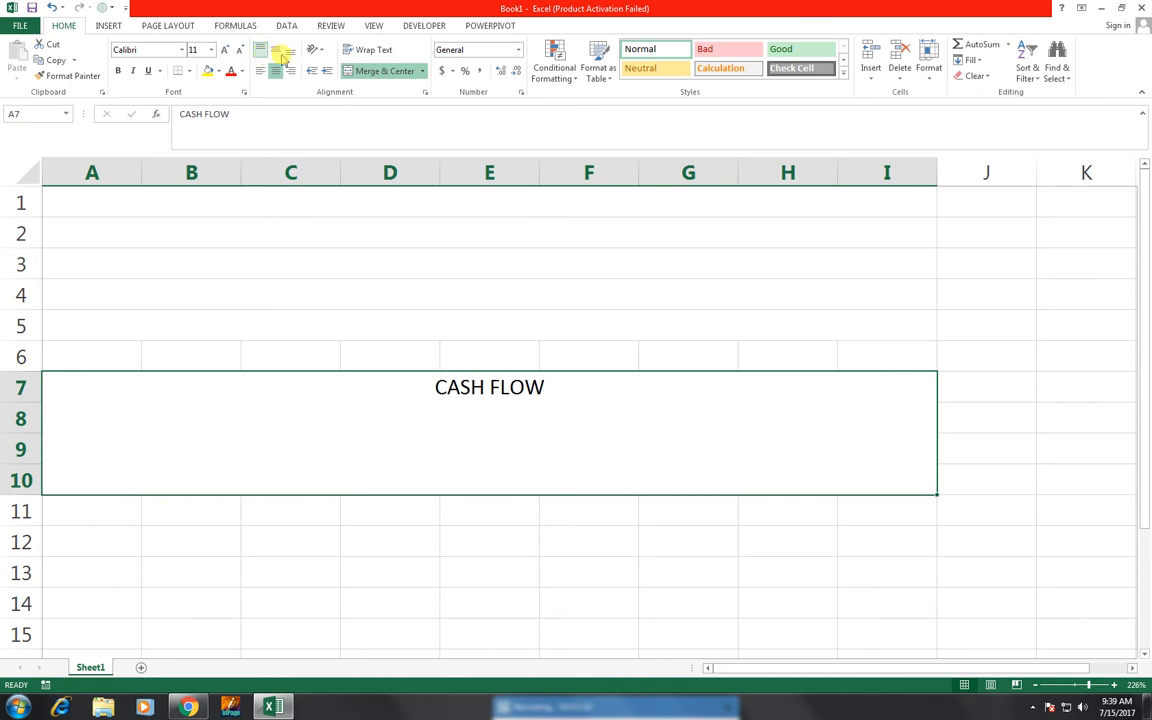
left_click(277, 53)
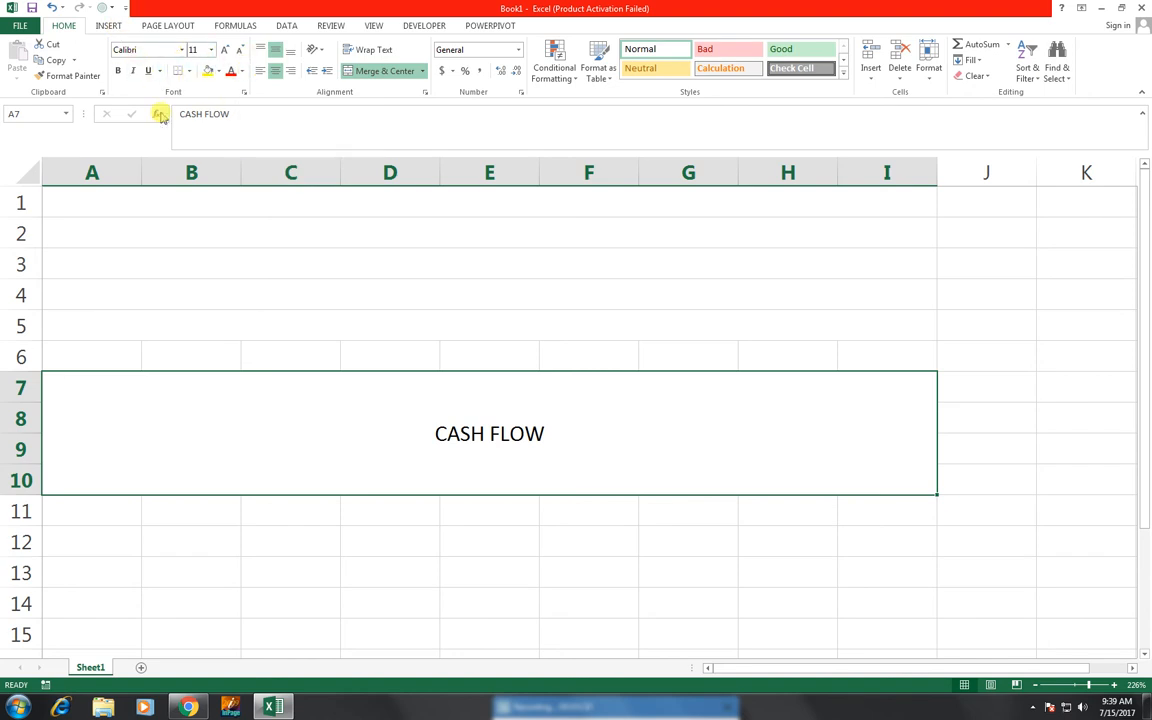
Step: Set the CASH FLOW title's font to Arabic Typesetting and enlarge it to size 72
left_click(181, 49)
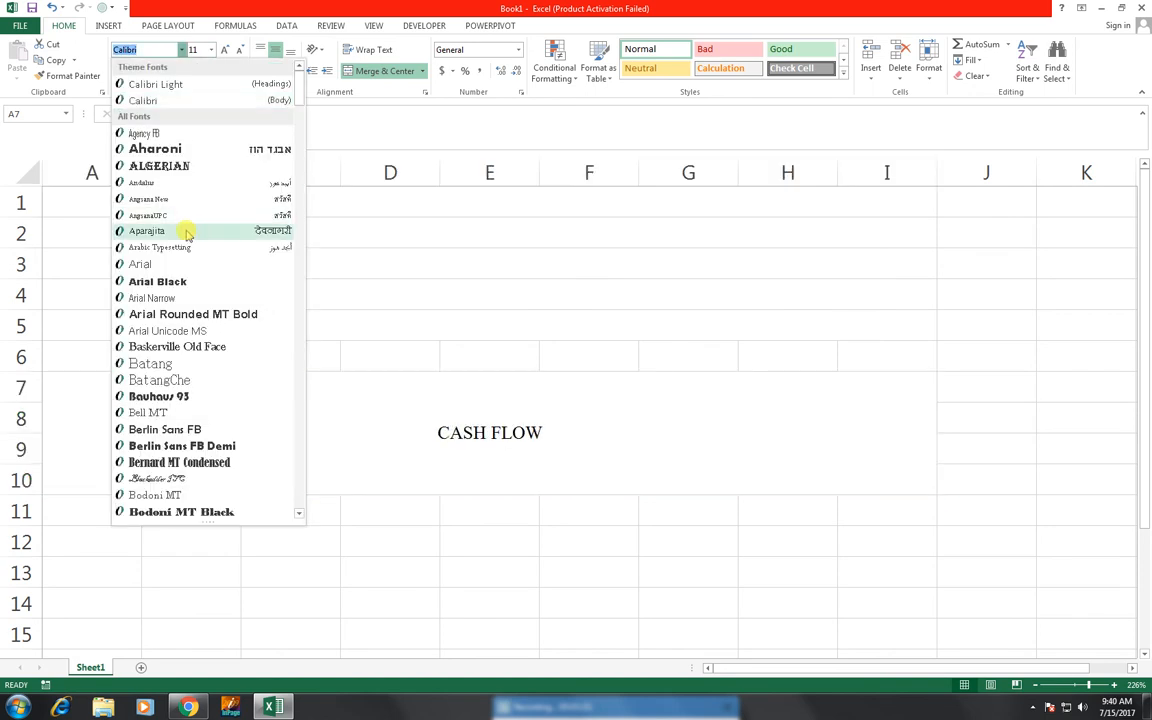
left_click(187, 246)
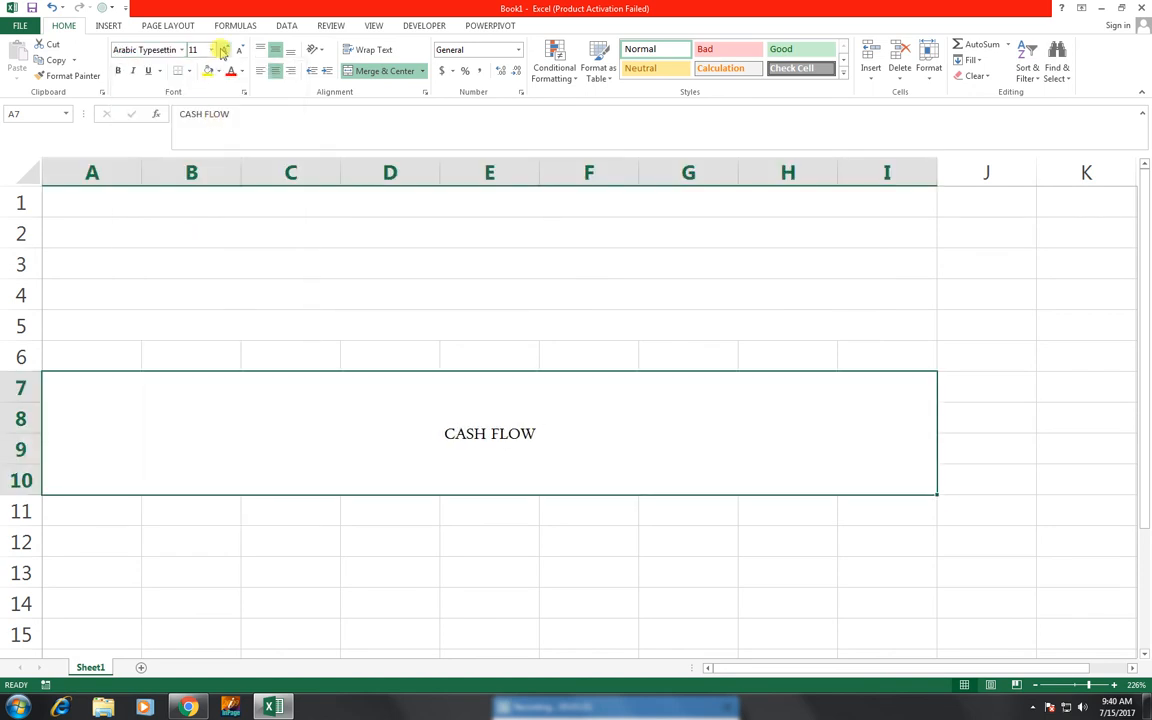
left_click(221, 49)
left_click(221, 49)
left_click(221, 49)
left_click(221, 49)
left_click(221, 49)
left_click(221, 49)
left_click(221, 49)
left_click(221, 49)
left_click(221, 49)
left_click(221, 49)
left_click(221, 49)
left_click(221, 49)
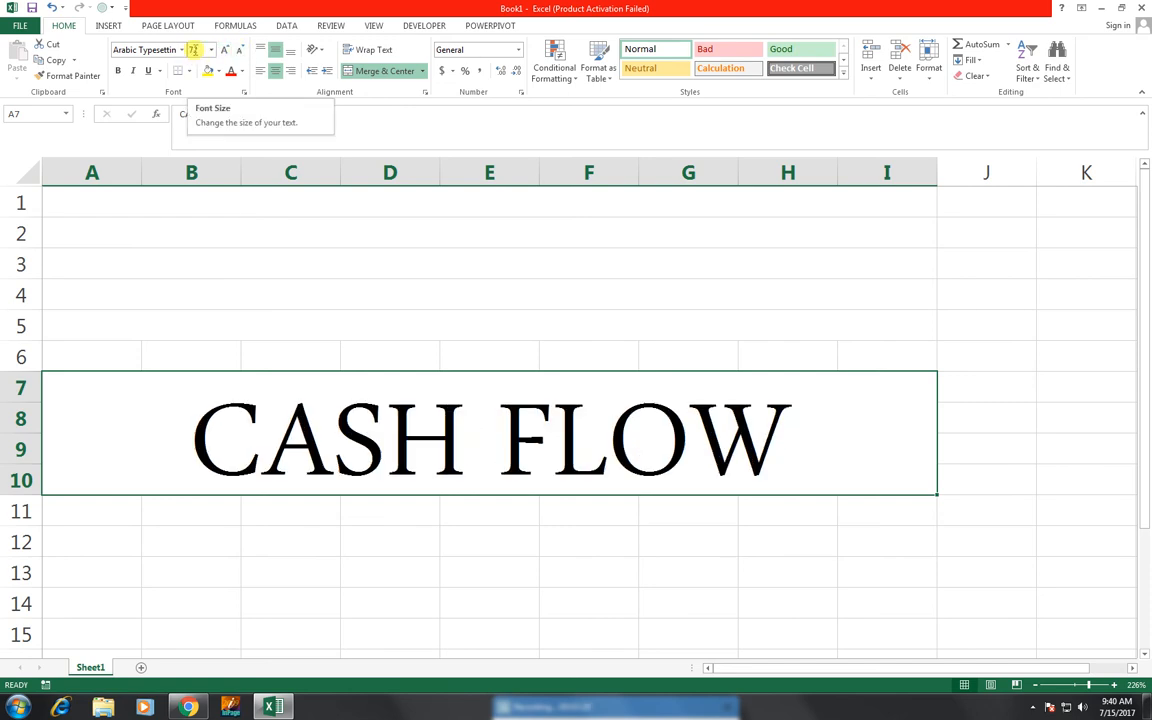
left_click(213, 52)
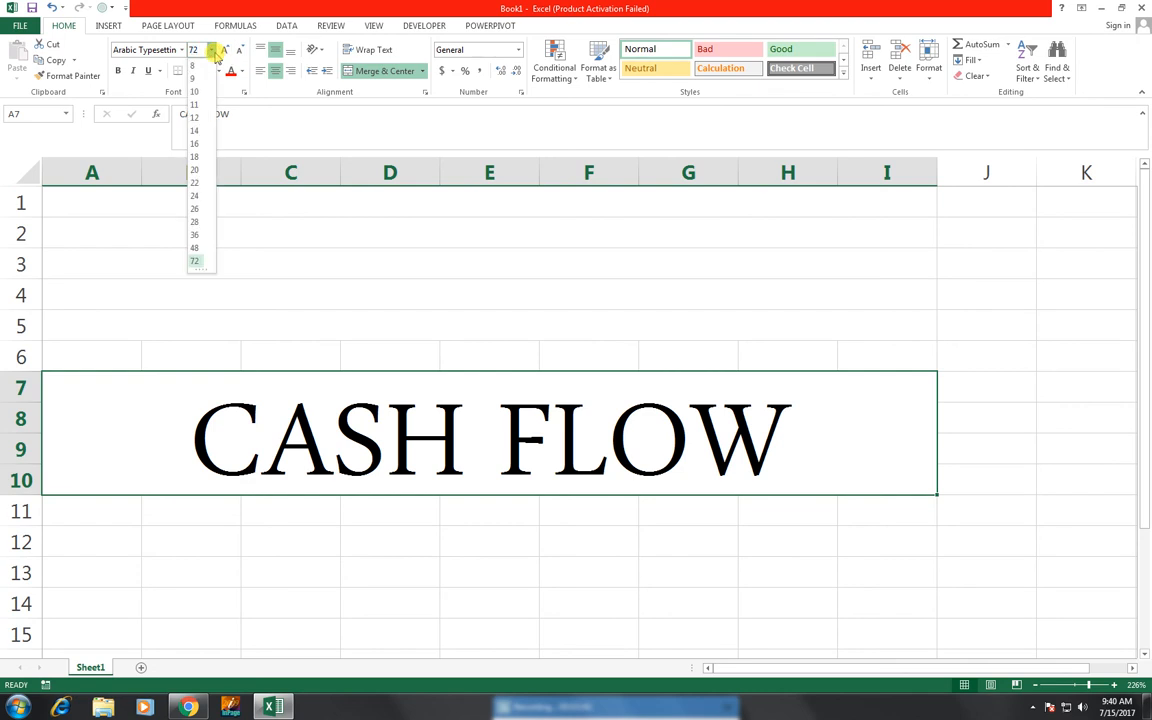
left_click(253, 57)
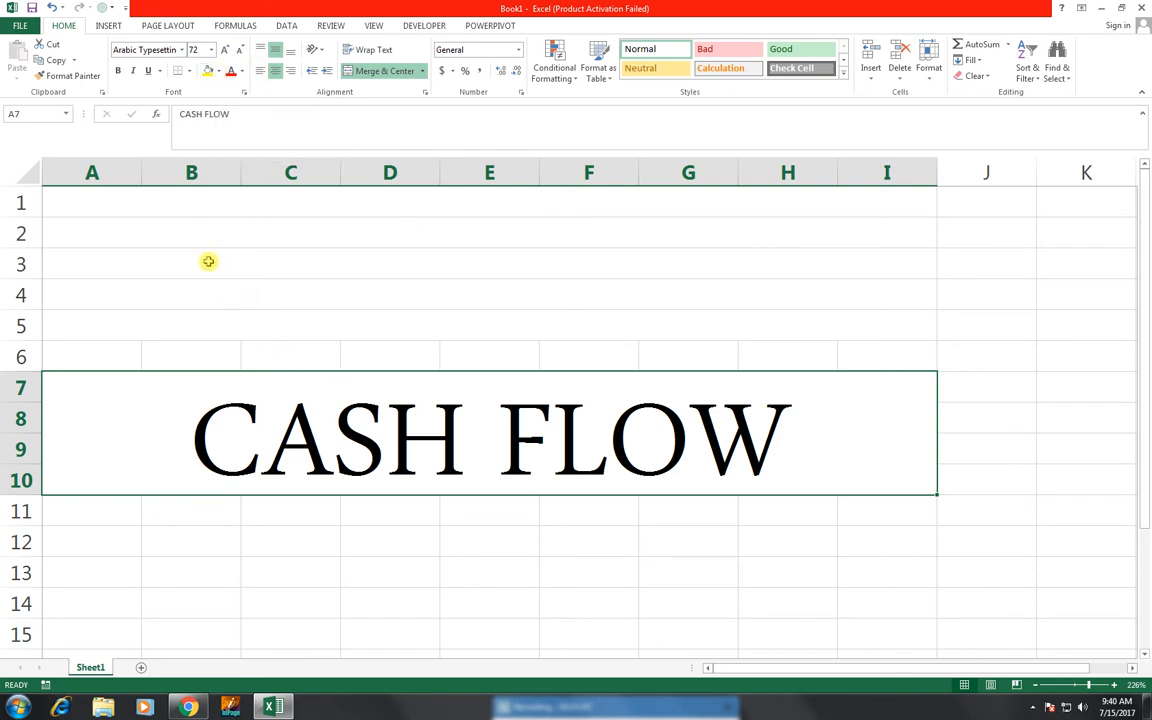
Step: Unmerge the merged rows in A1:I5 back into individual cells
left_click_drag(83, 197, 593, 295)
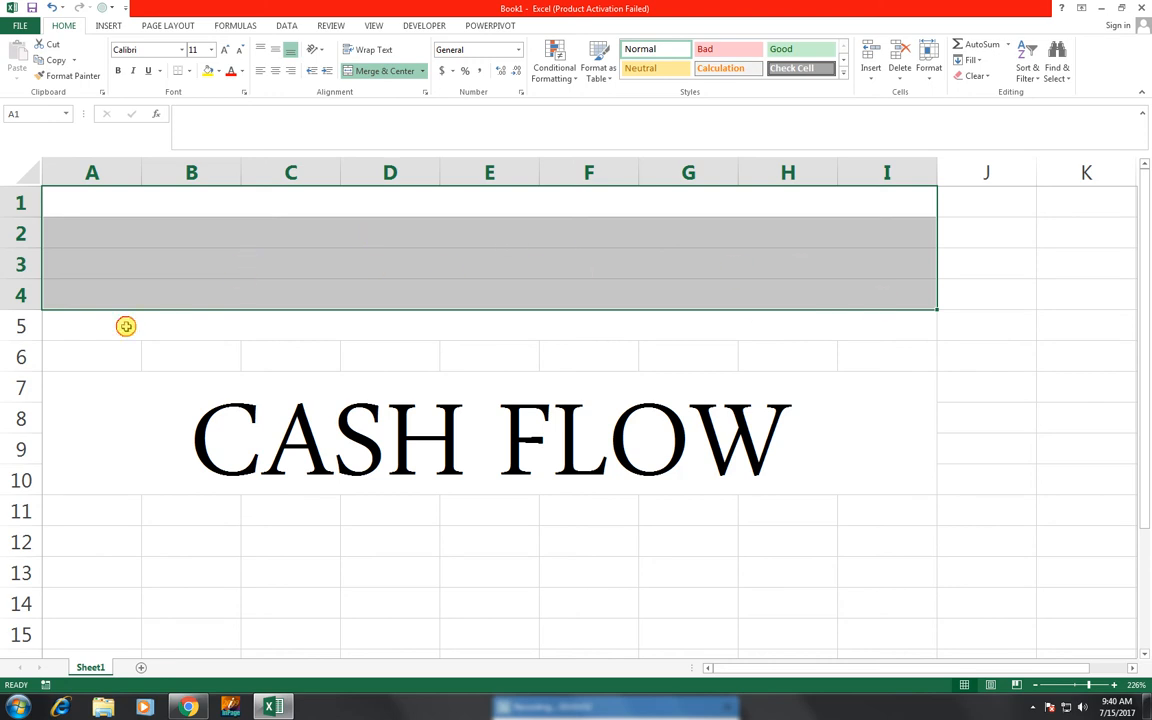
left_click_drag(123, 327, 504, 175)
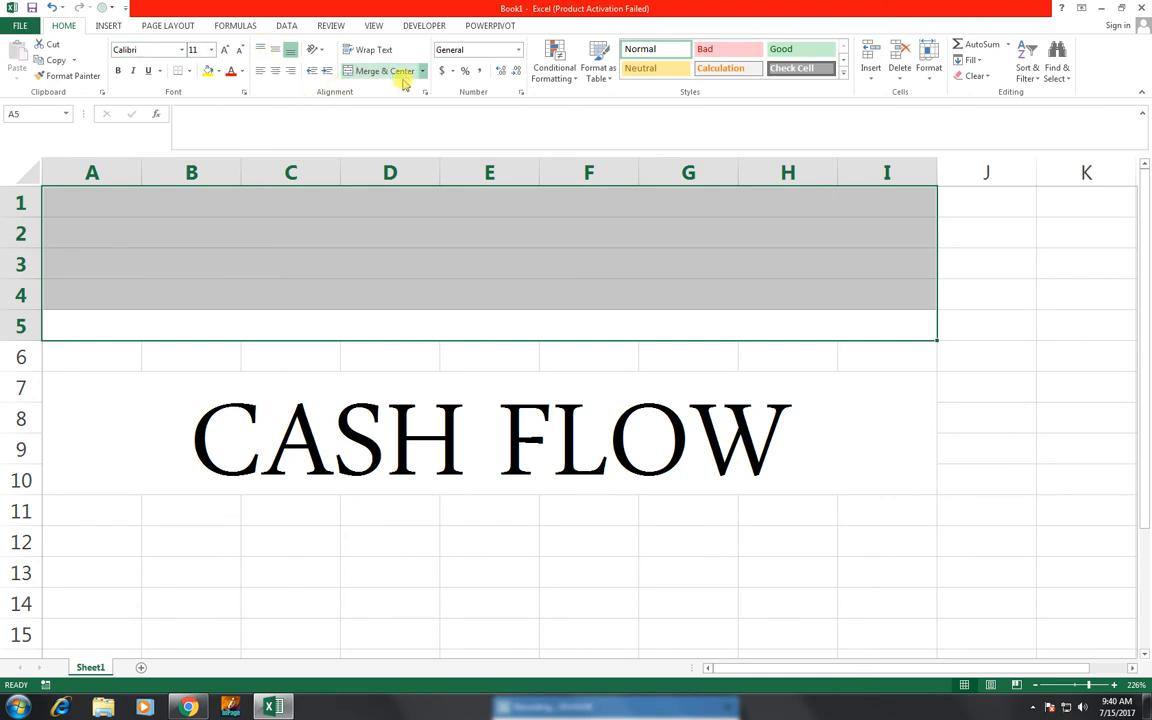
left_click(422, 73)
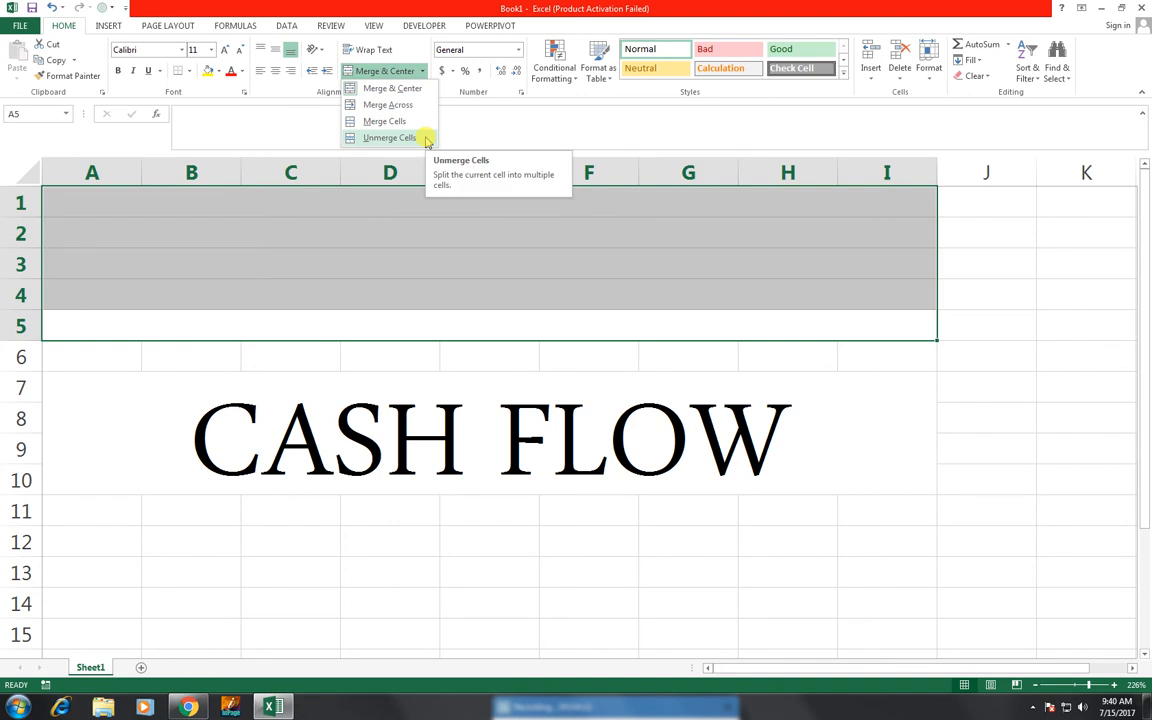
left_click(567, 29)
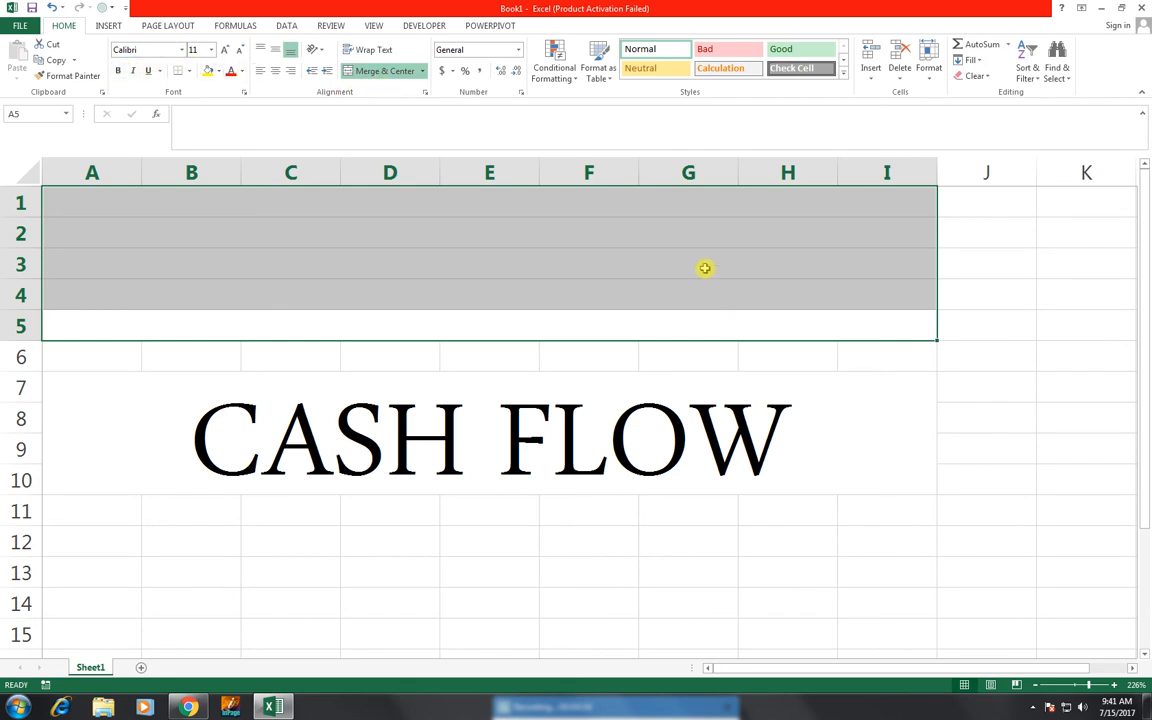
left_click(366, 82)
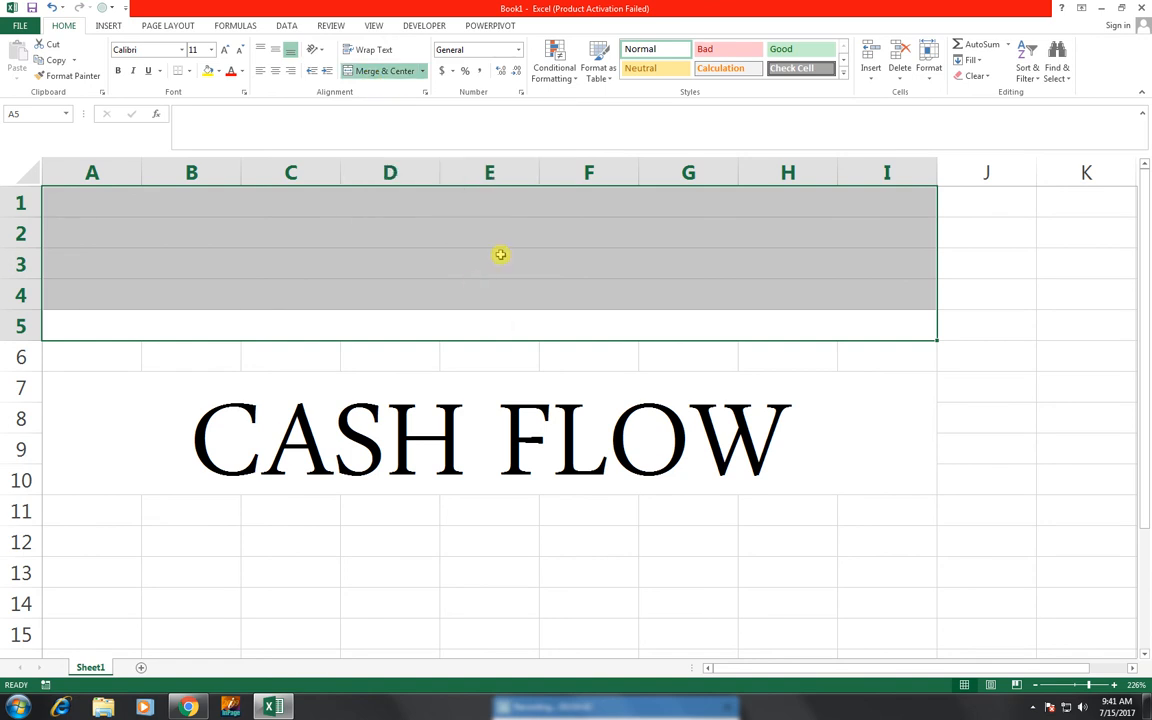
left_click(387, 72)
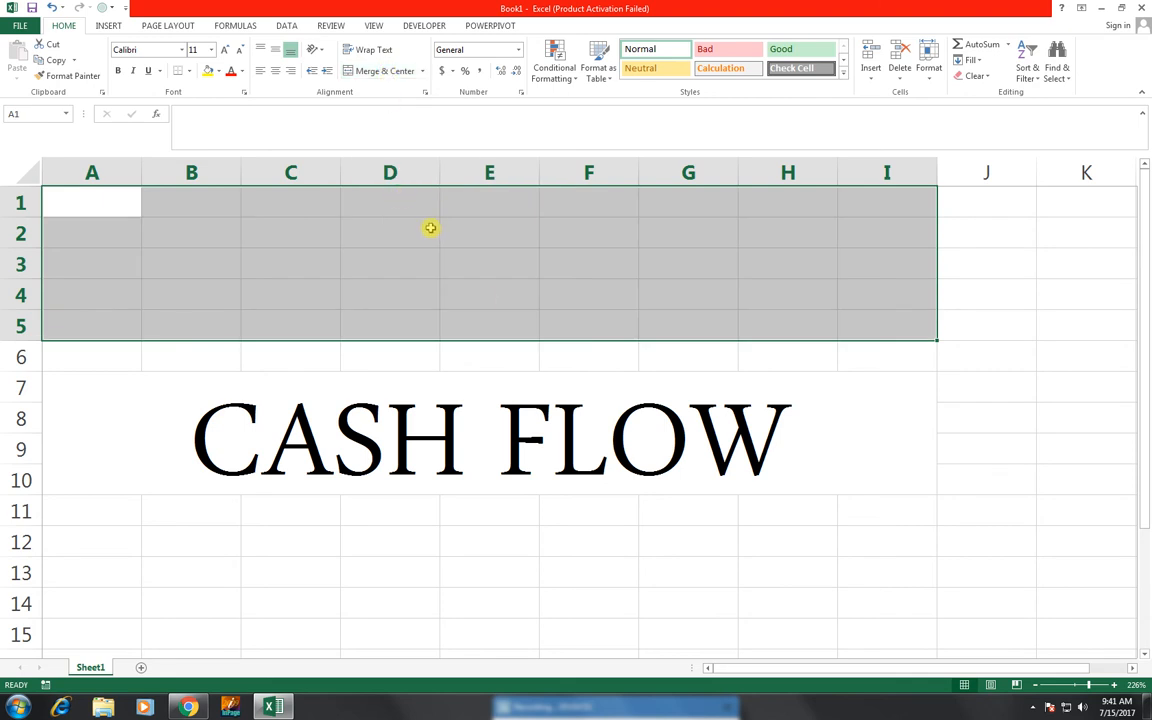
left_click(483, 298)
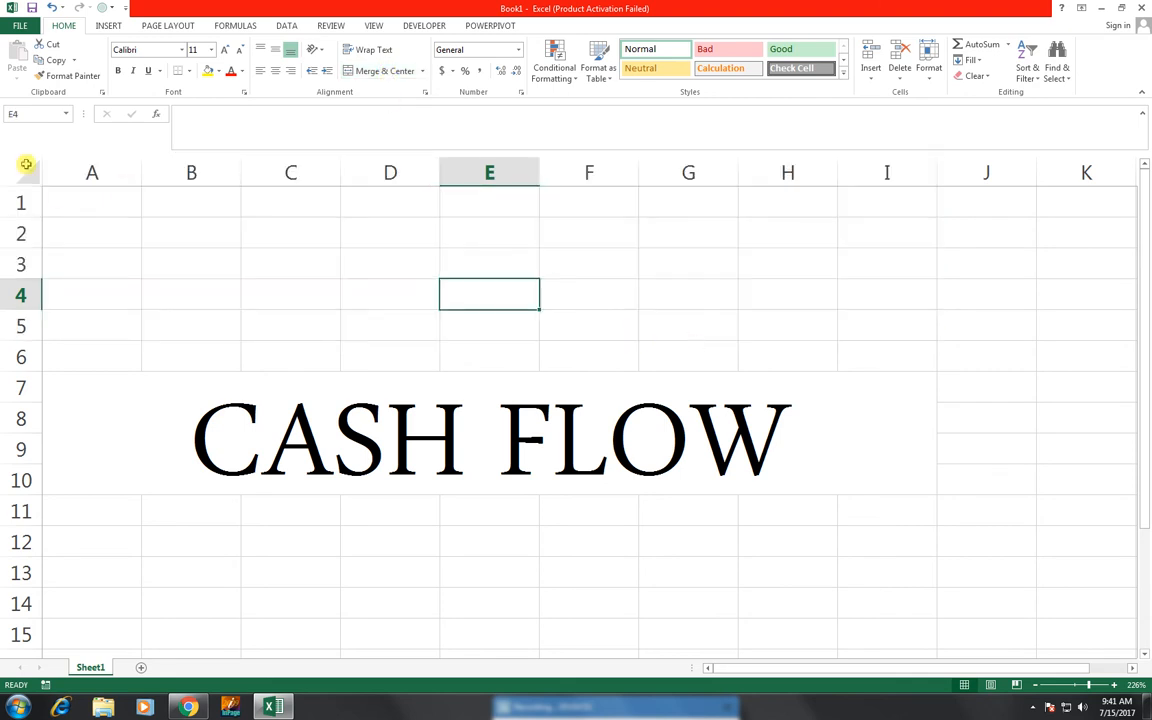
left_click_drag(67, 198, 864, 307)
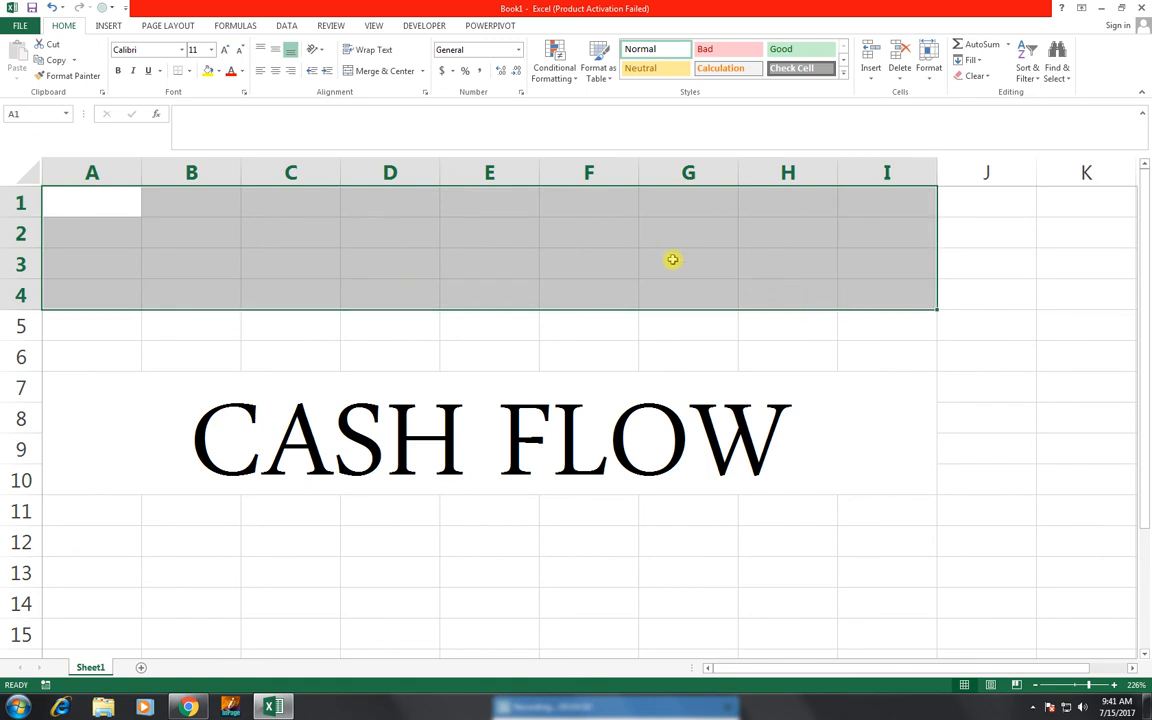
left_click(338, 360)
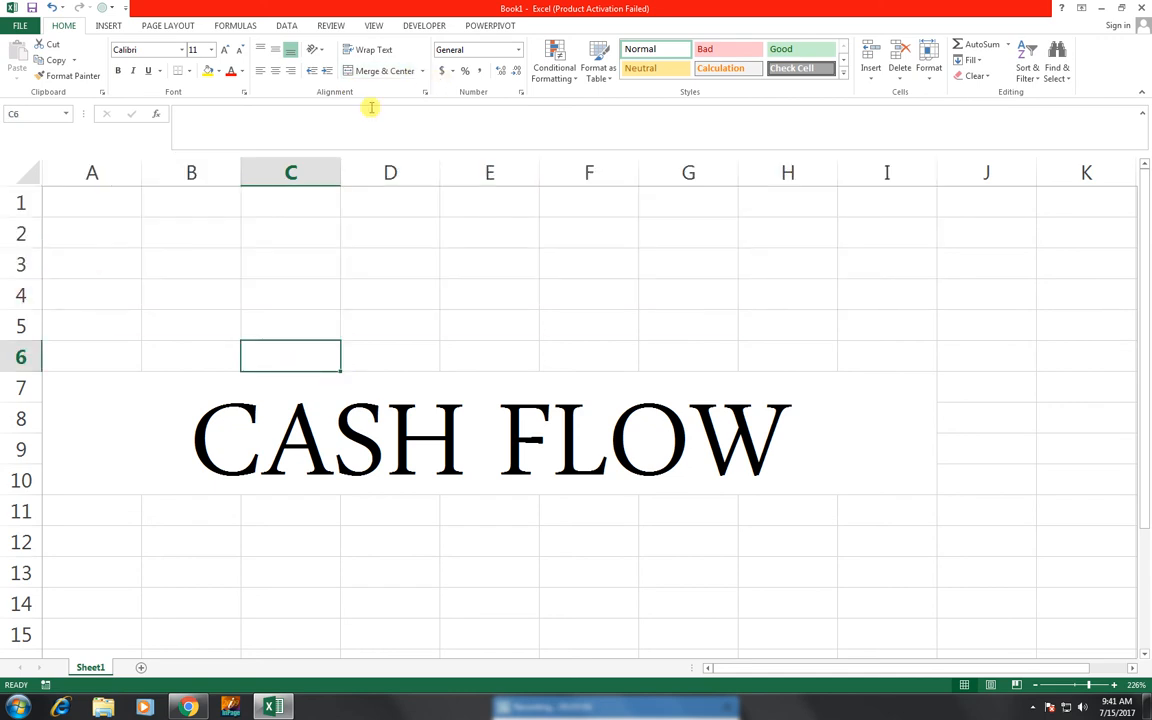
left_click(422, 71)
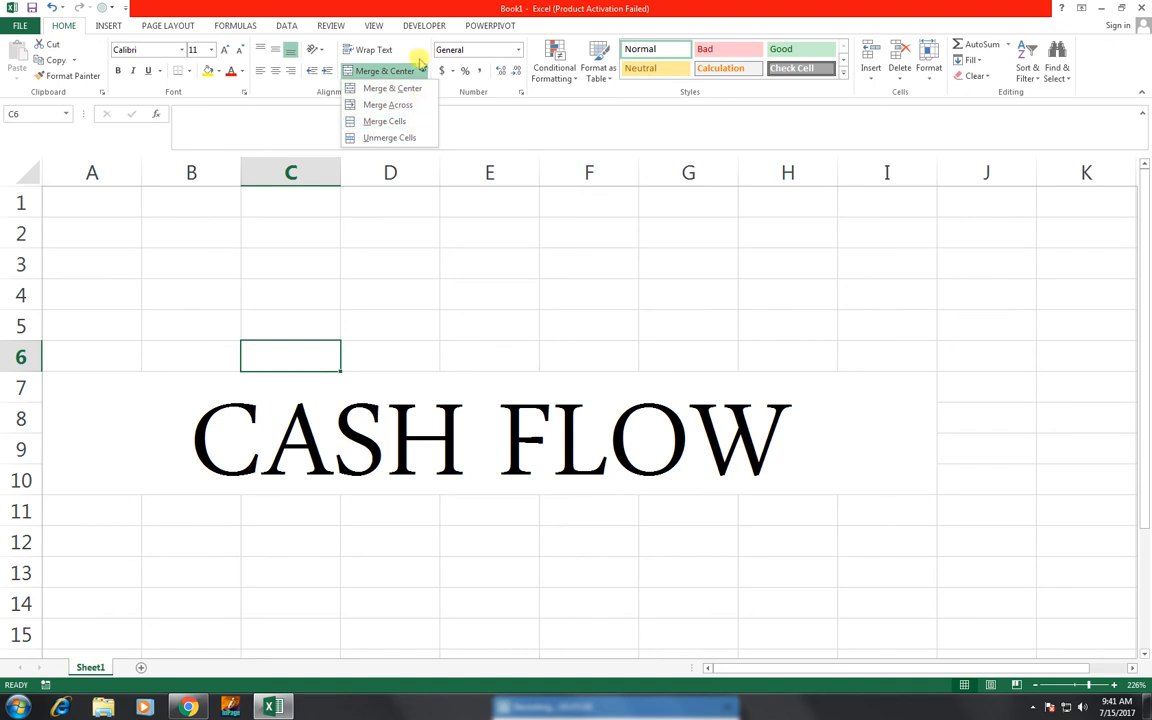
left_click(420, 60)
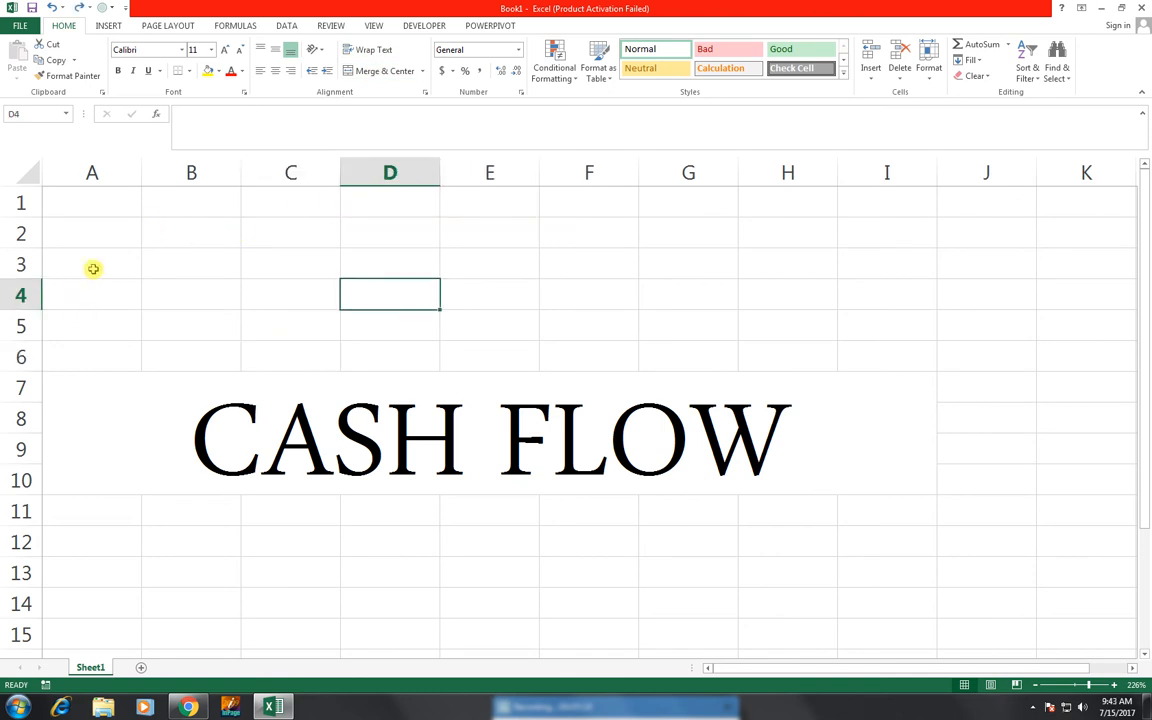
Step: Enter the text "MICROSOFT" in cell A1
left_click(82, 198)
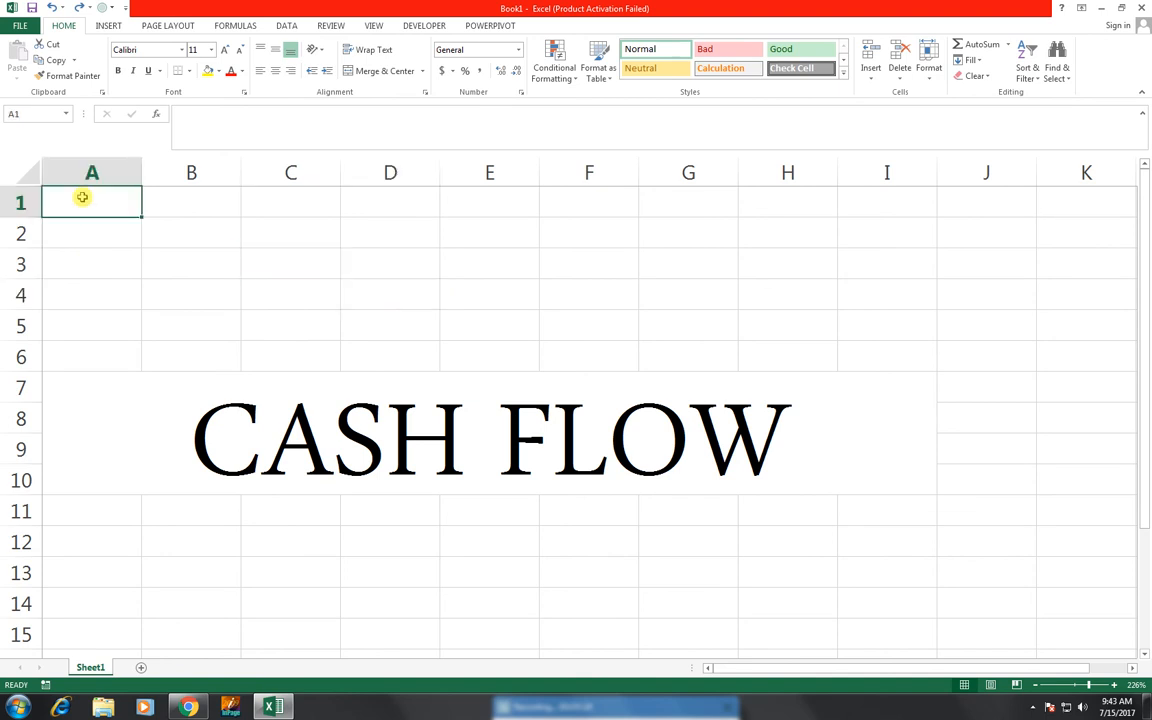
type("H")
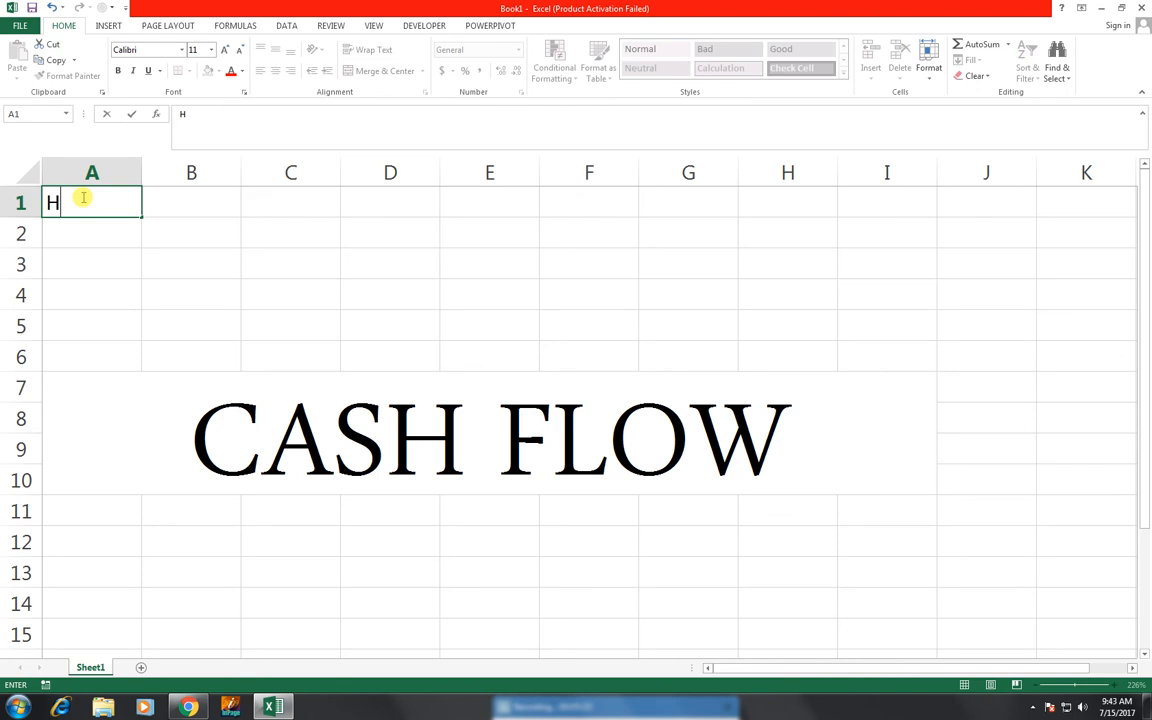
key("BackSpace")
type("MICROSOFT")
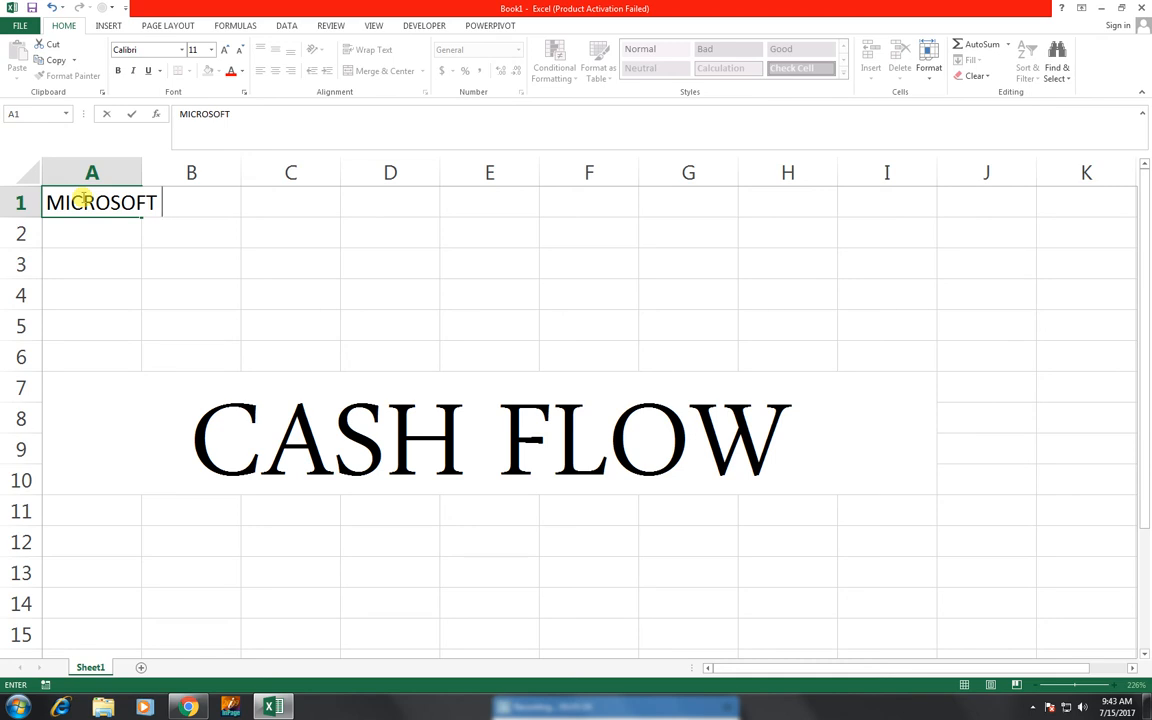
key("Tab")
key("Down")
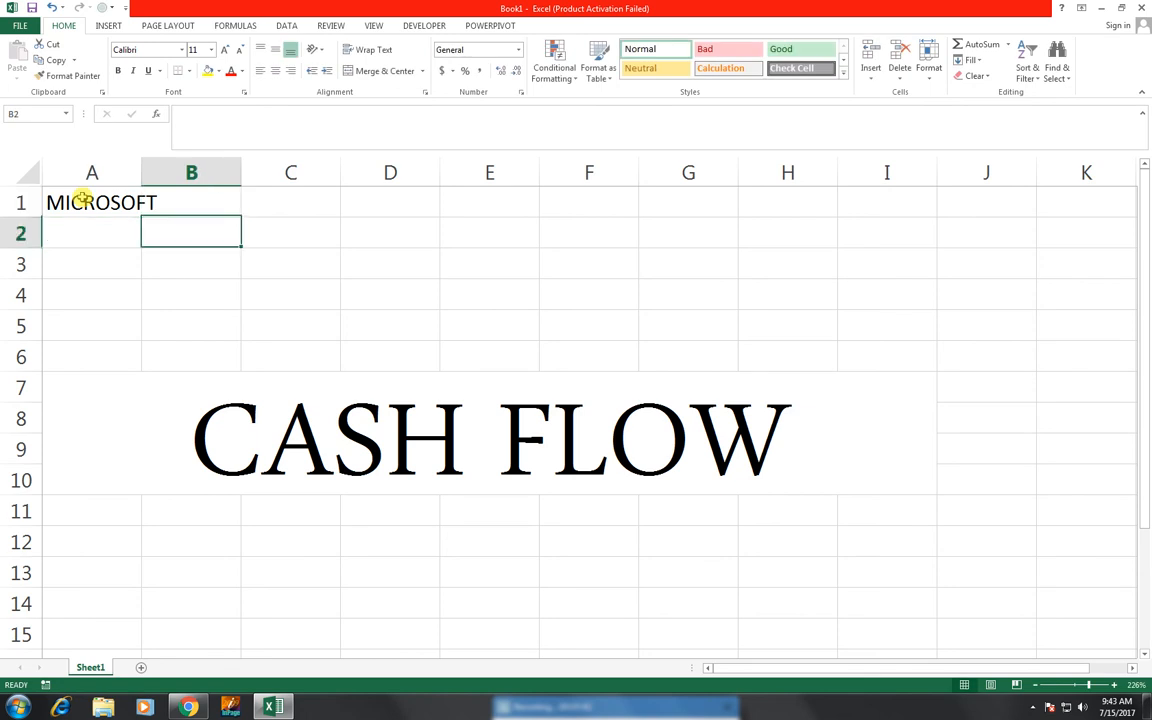
Step: Append "EXCEL" to the text in cell A1 so it reads "MICROSOFT EXCEL" on one line
key("Left")
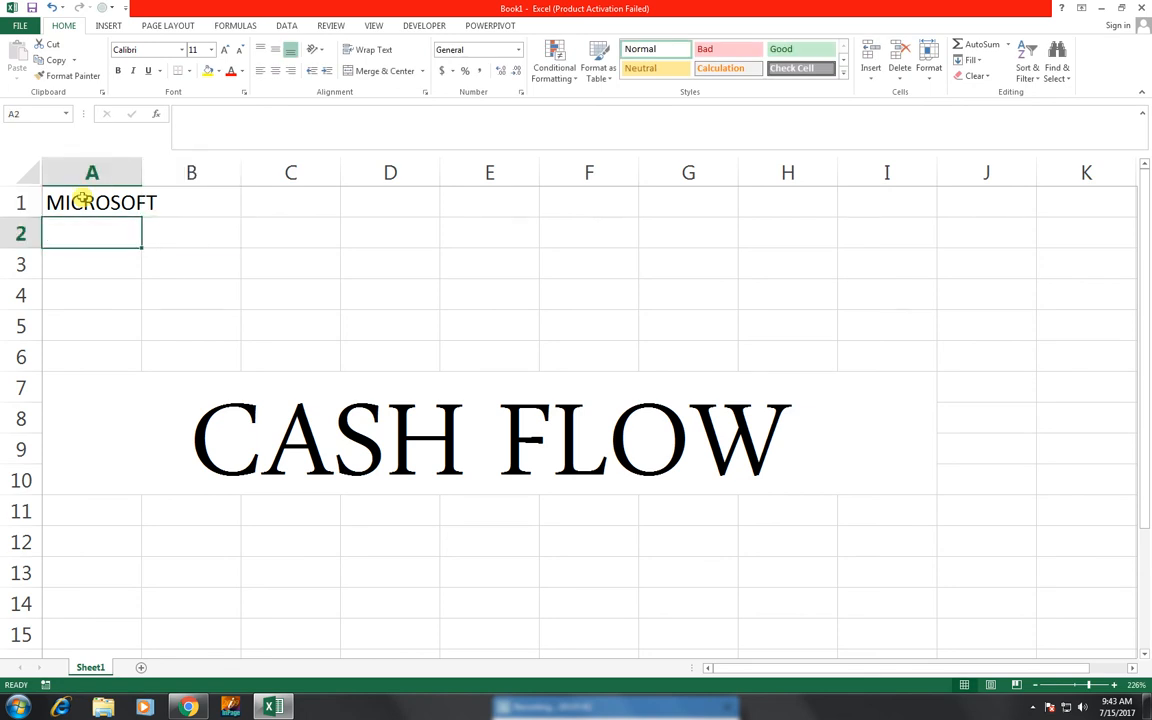
key("Up")
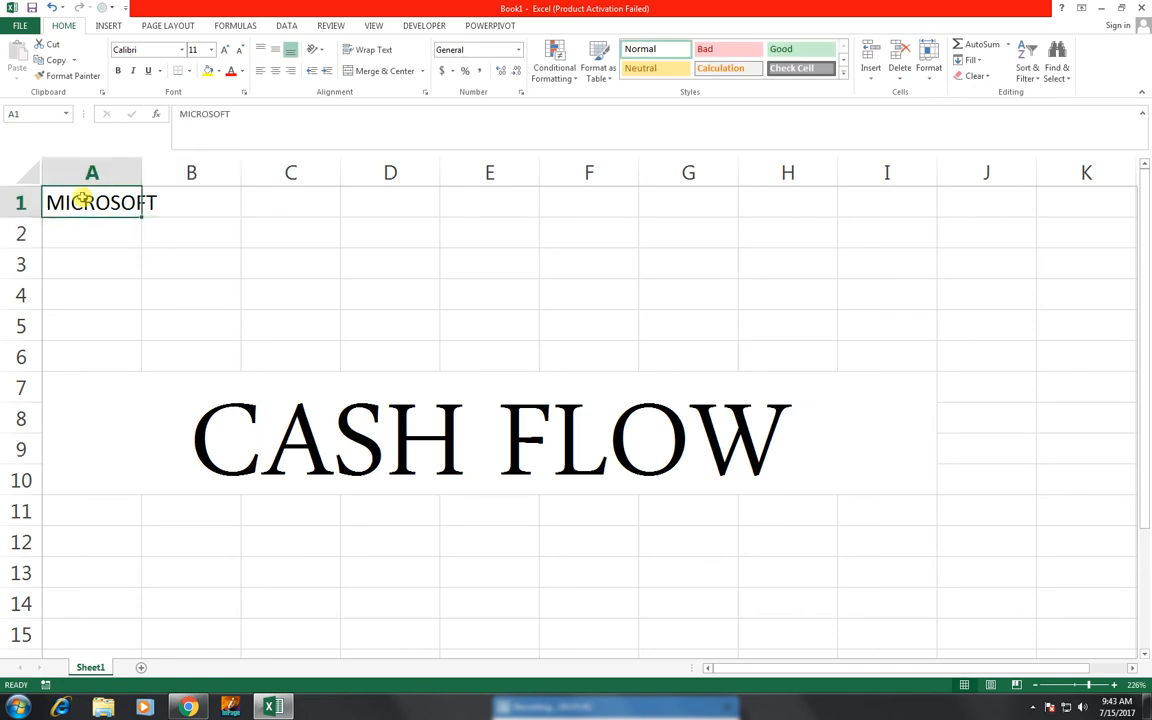
key("F2")
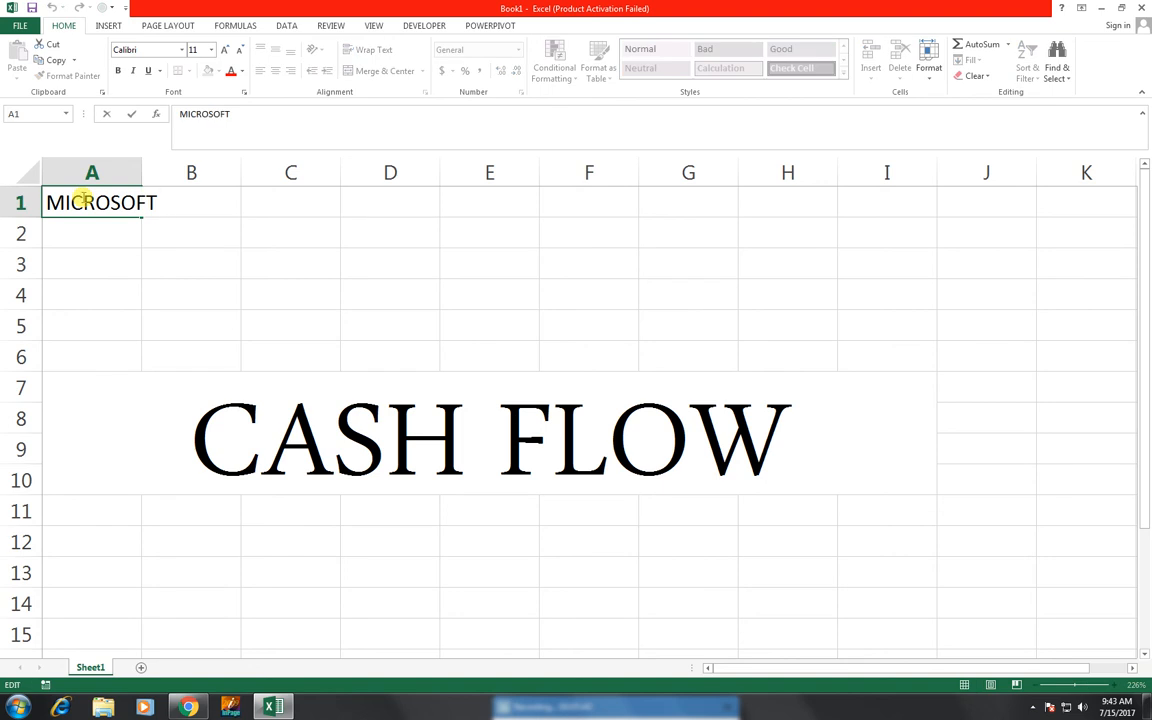
type("EXCEL")
key("Tab")
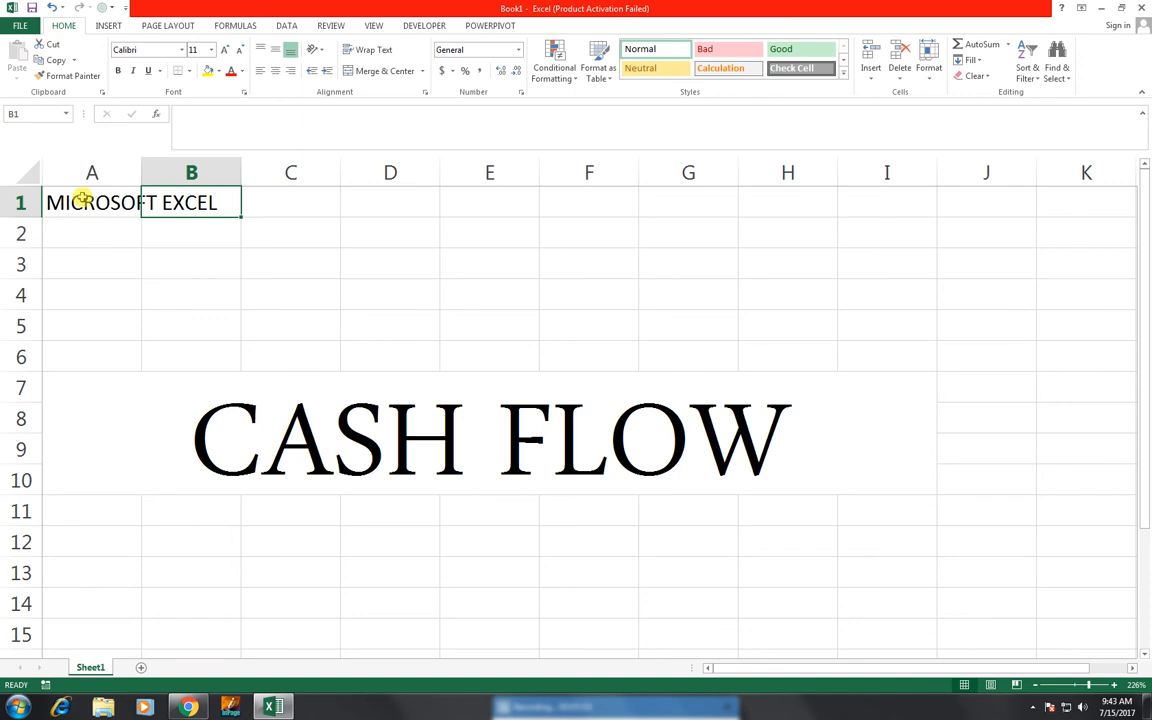
key("Down")
Step: Move the word EXCEL onto a second line inside cell A1 with a manual line break, and widen column A to fit MICROSOFT
left_click(83, 199)
key("F2")
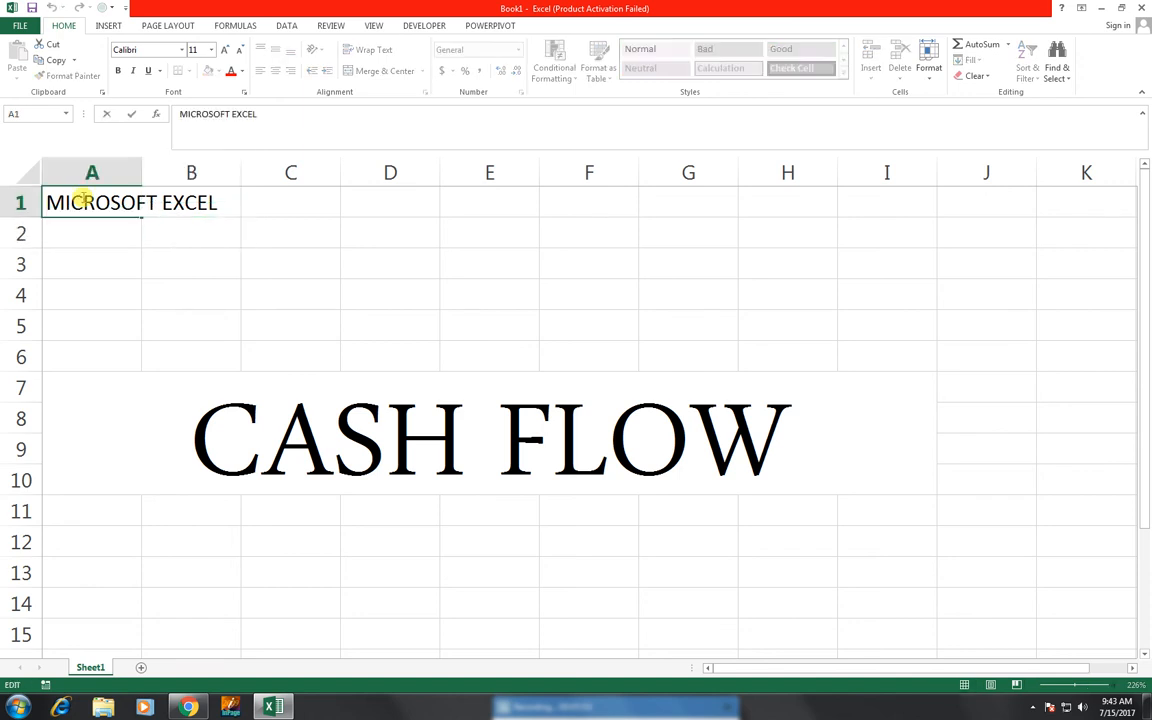
key("BackSpace")
key("BackSpace")
key("BackSpace")
key("BackSpace")
key("BackSpace")
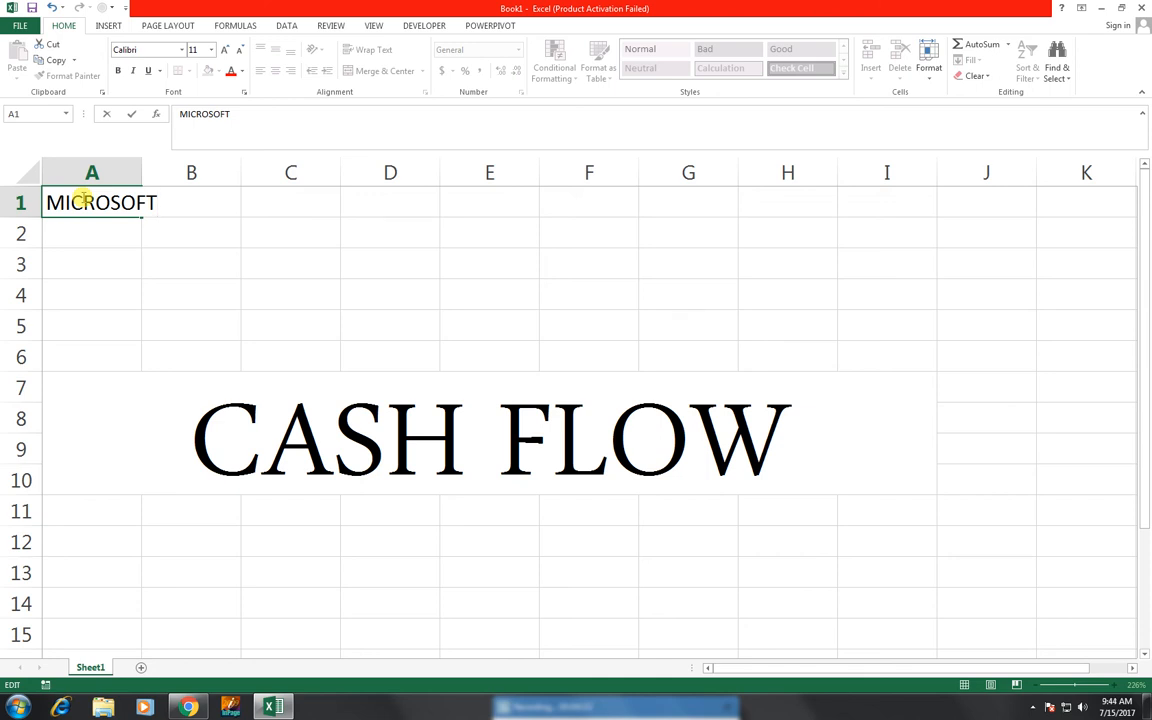
key("alt+Return")
type("EXCEL")
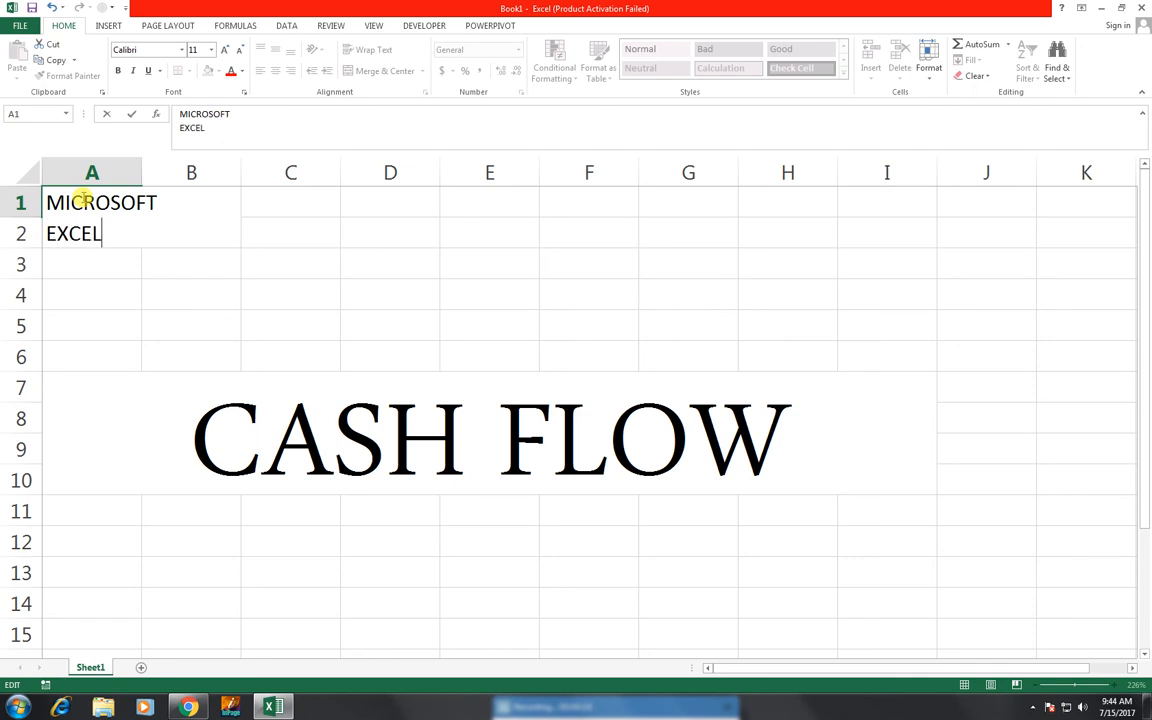
key("Return")
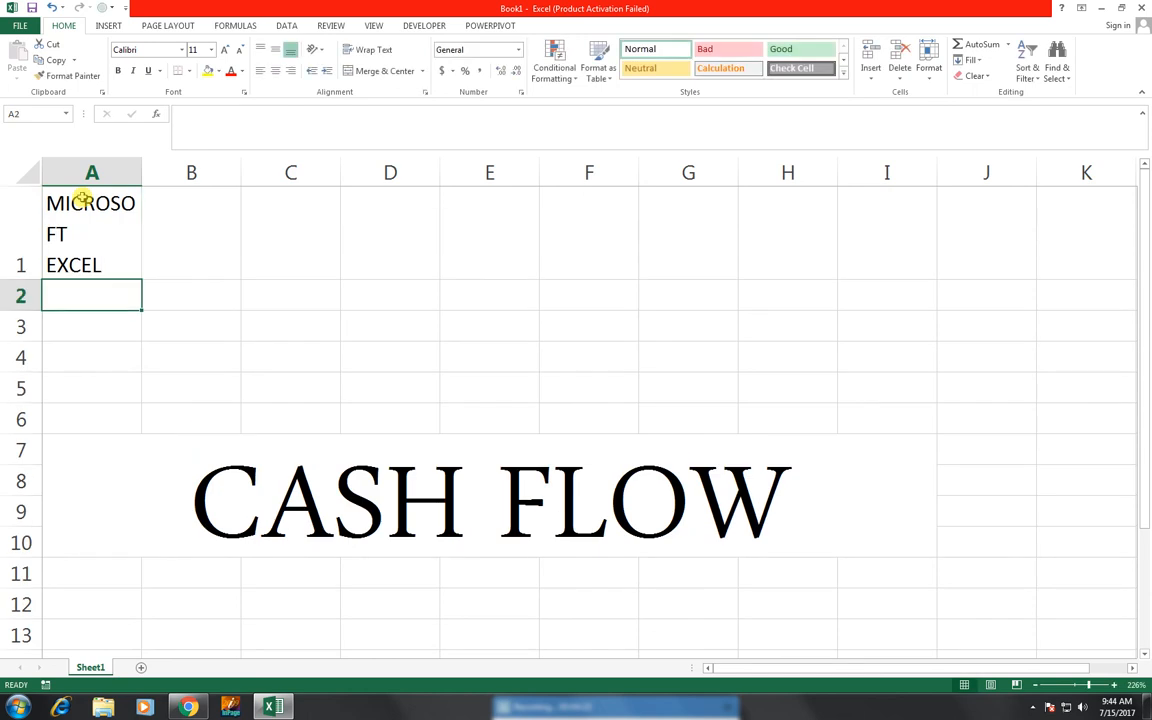
left_click_drag(141, 176, 165, 162)
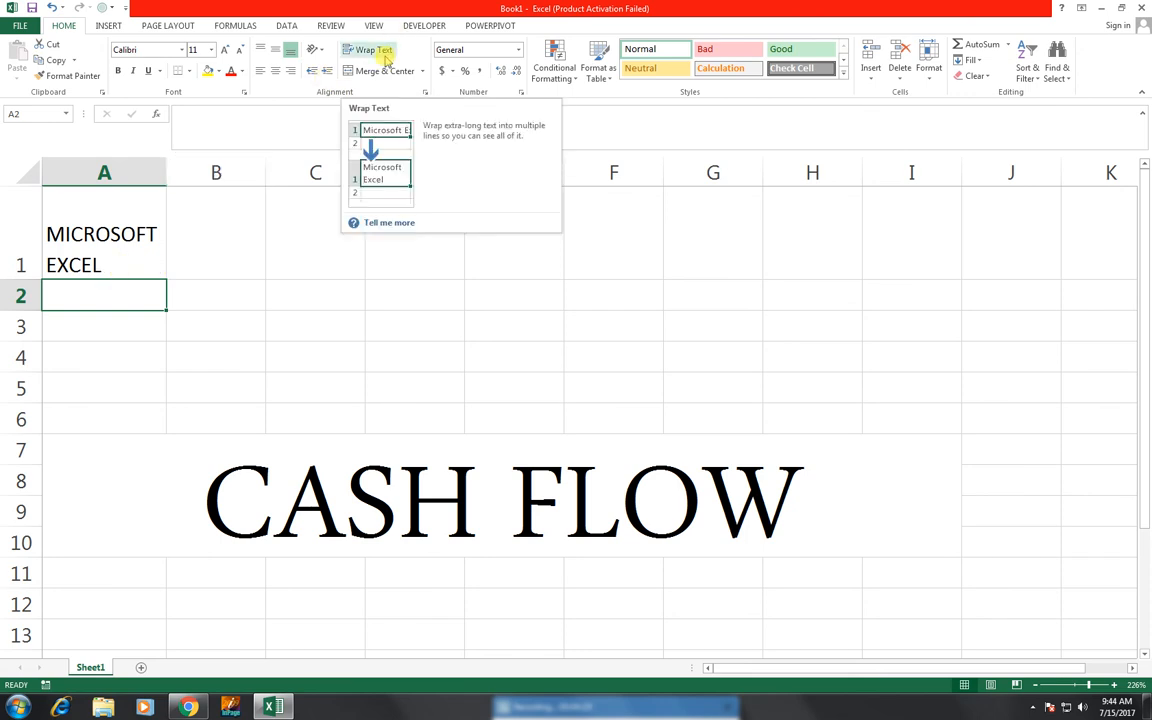
Step: Enter the text "MS WORD" in cell B1
left_click(141, 236)
left_click(231, 237)
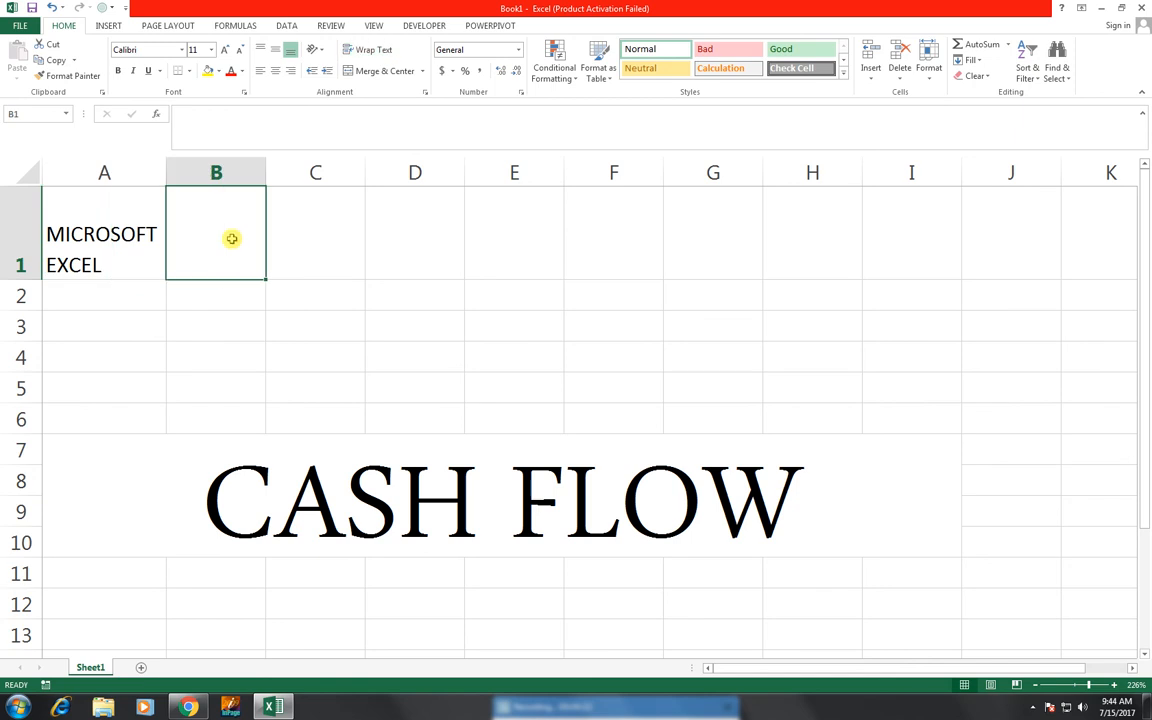
type("M")
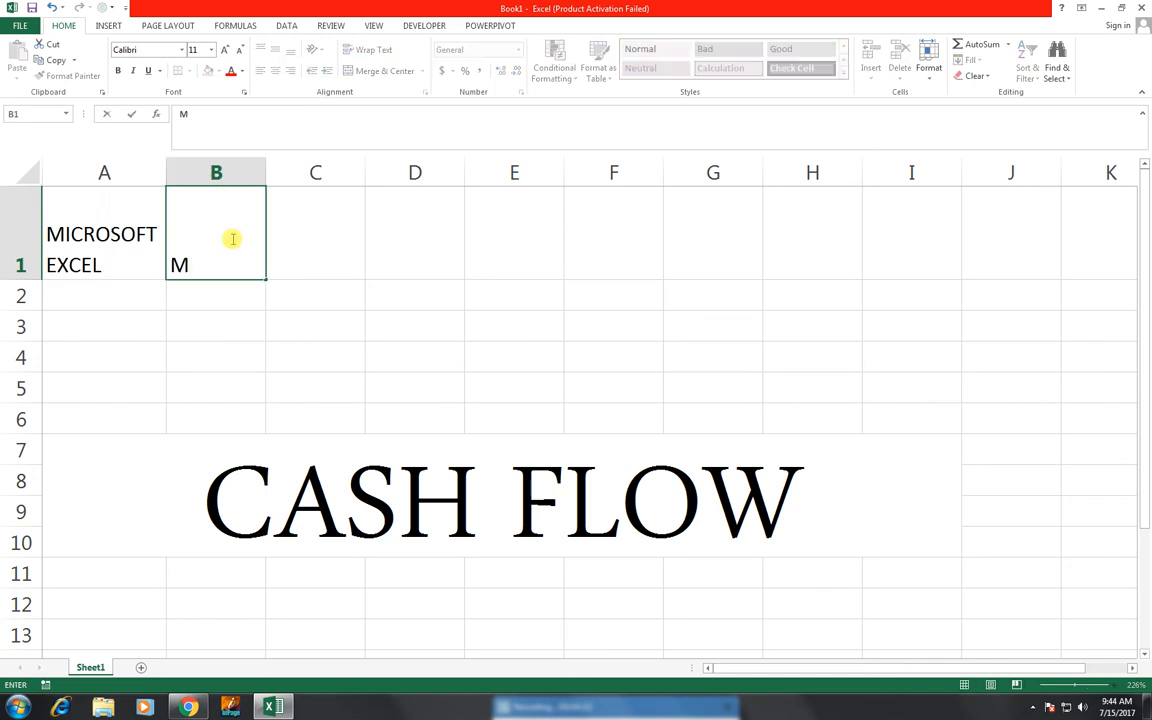
type("S WORD")
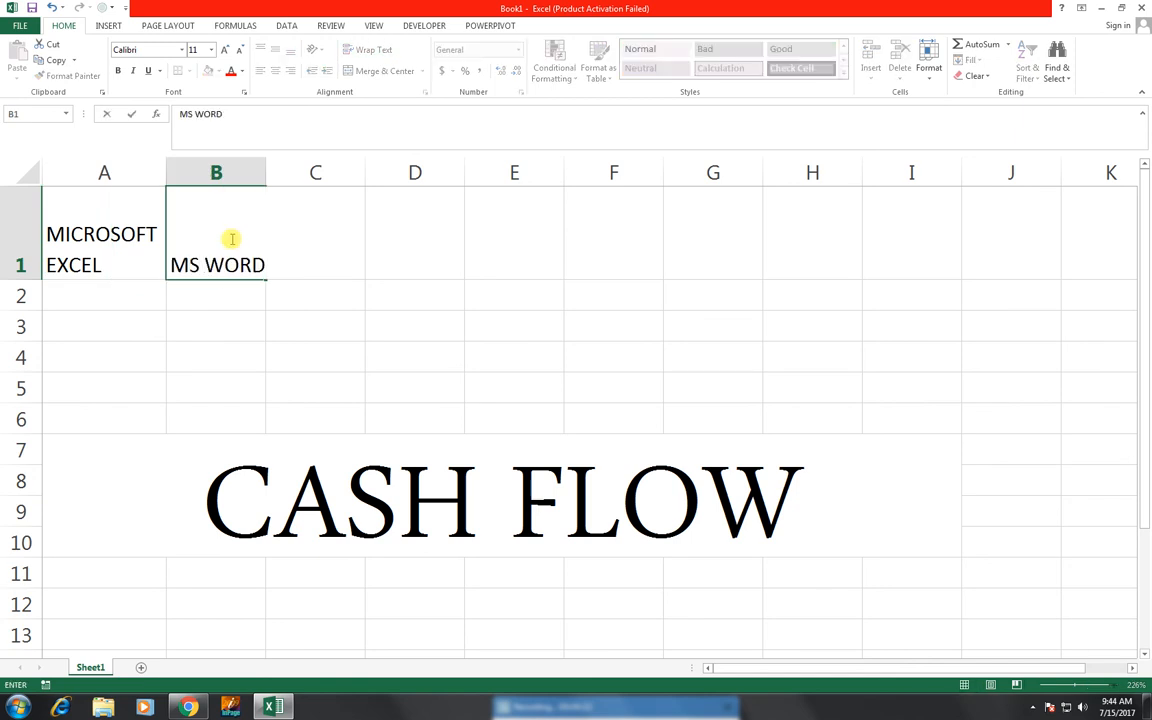
left_click(296, 352)
left_click(244, 244)
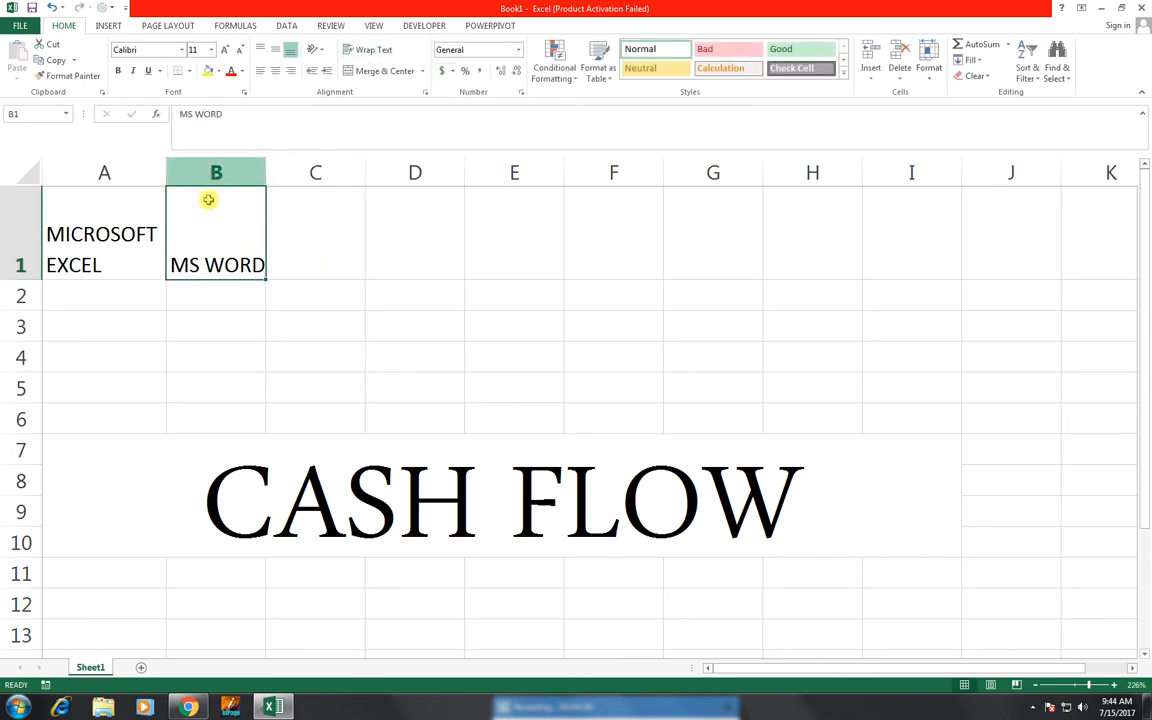
Step: Apply Wrap Text to cell B1, toggling it off and on again to compare both states
left_click(372, 50)
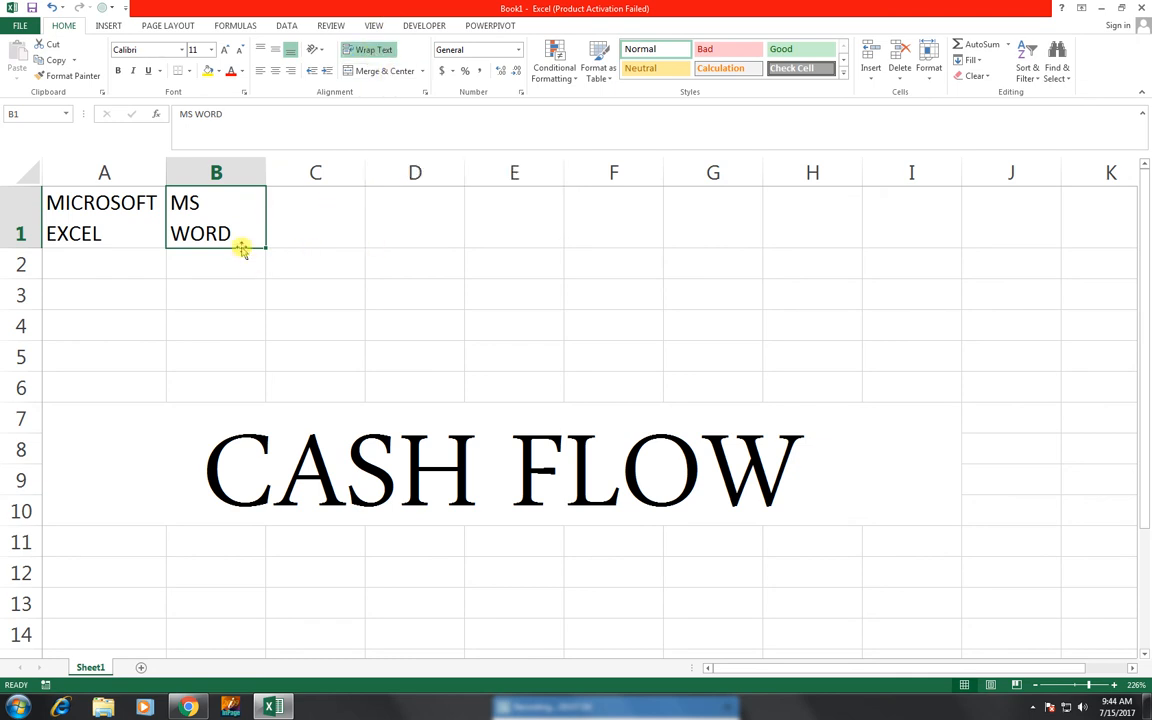
left_click(380, 58)
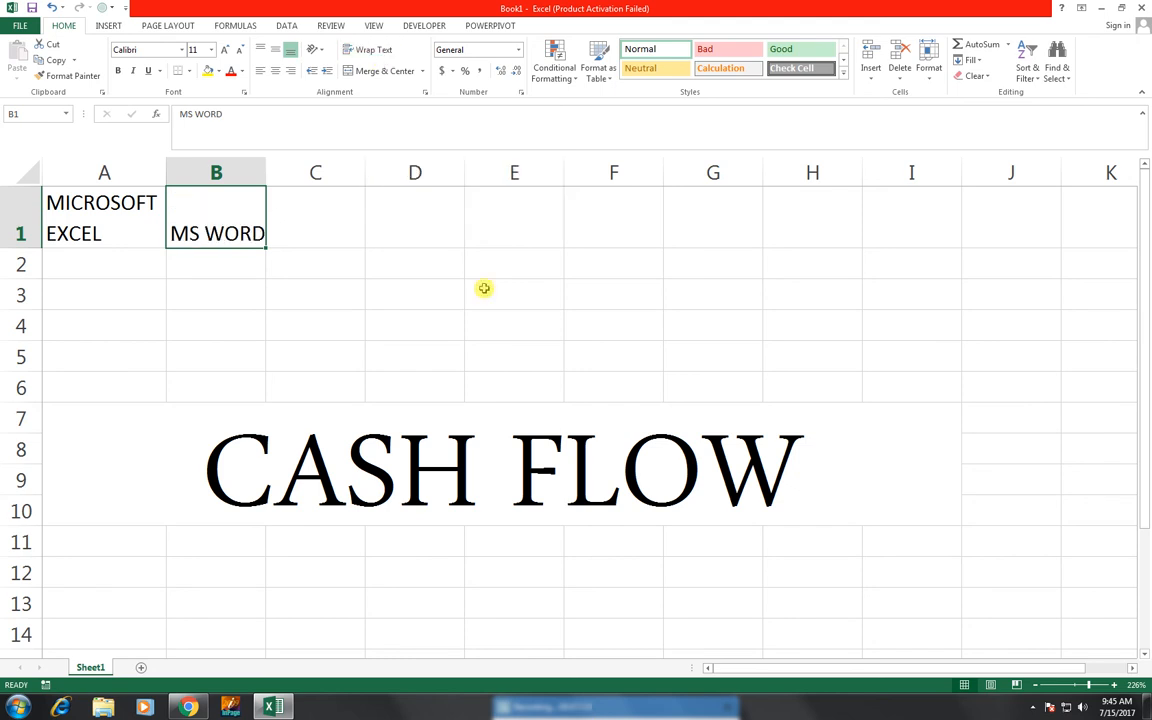
left_click(378, 55)
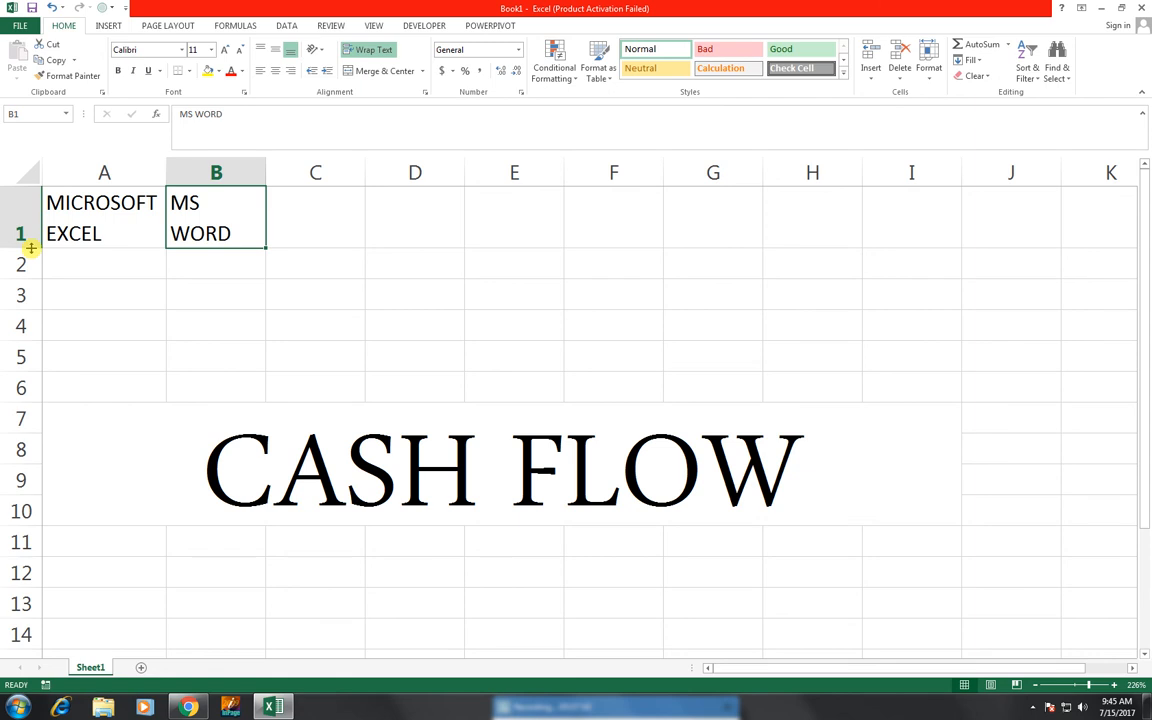
Step: Make row 1 taller and resize columns A and B together, ending with an autofit to their contents
left_click_drag(31, 248, 31, 282)
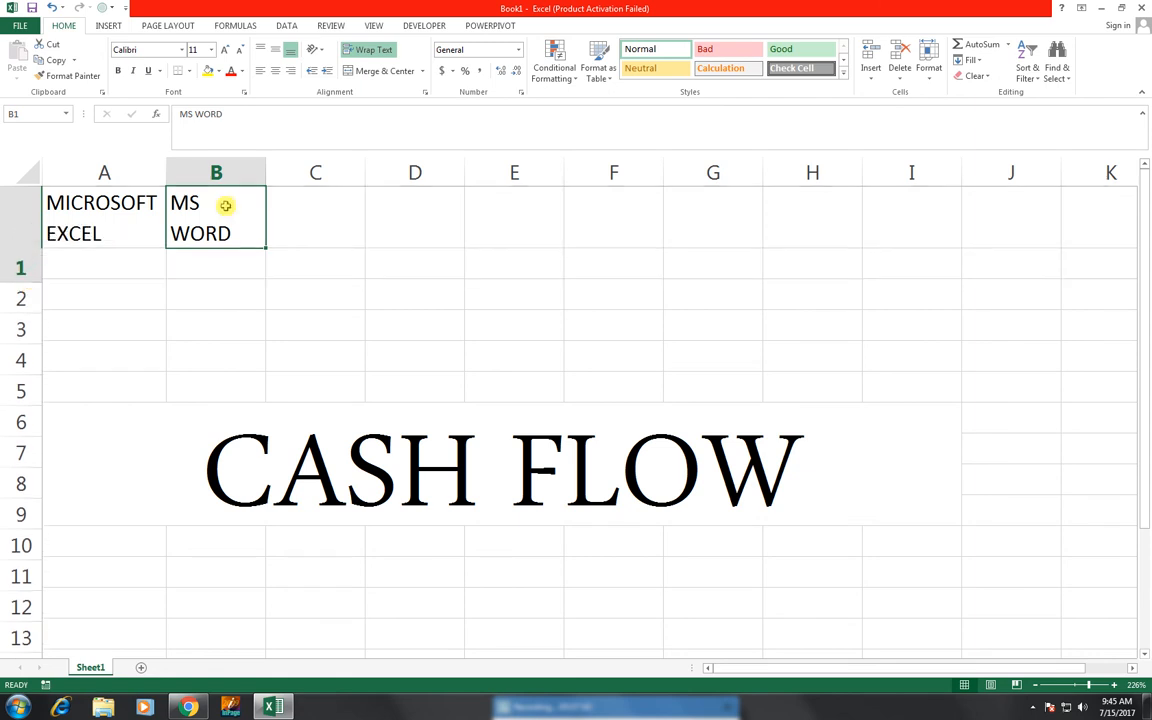
left_click_drag(136, 171, 186, 168)
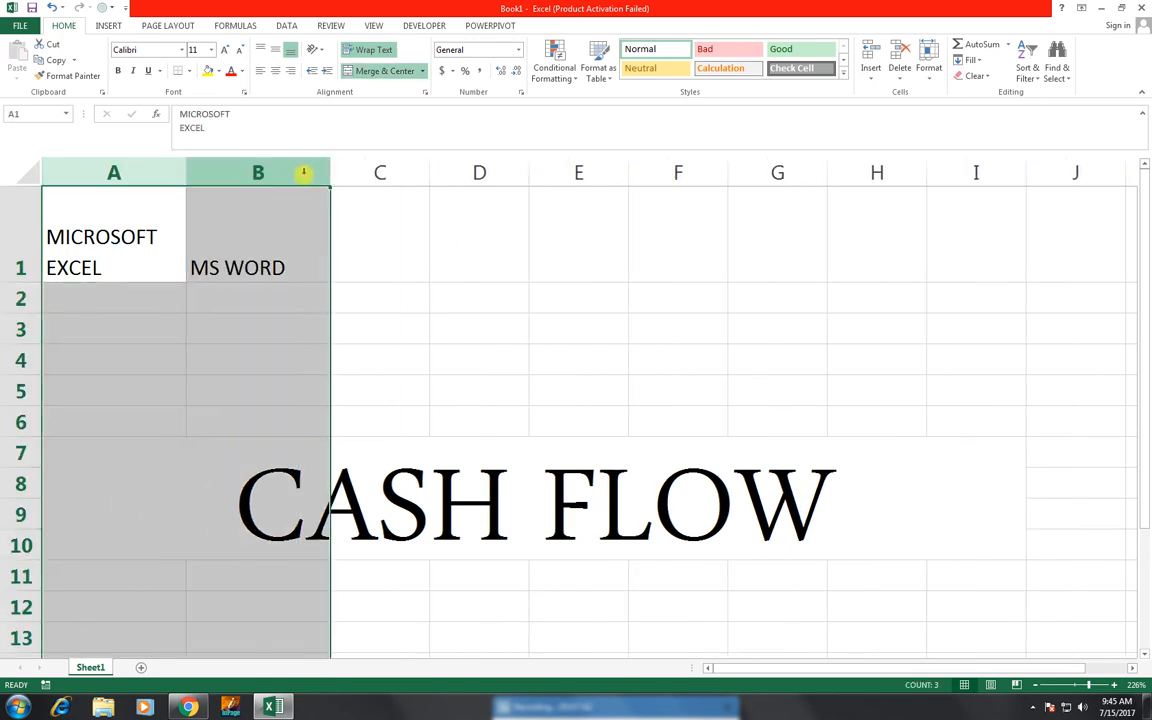
left_click_drag(330, 172, 370, 172)
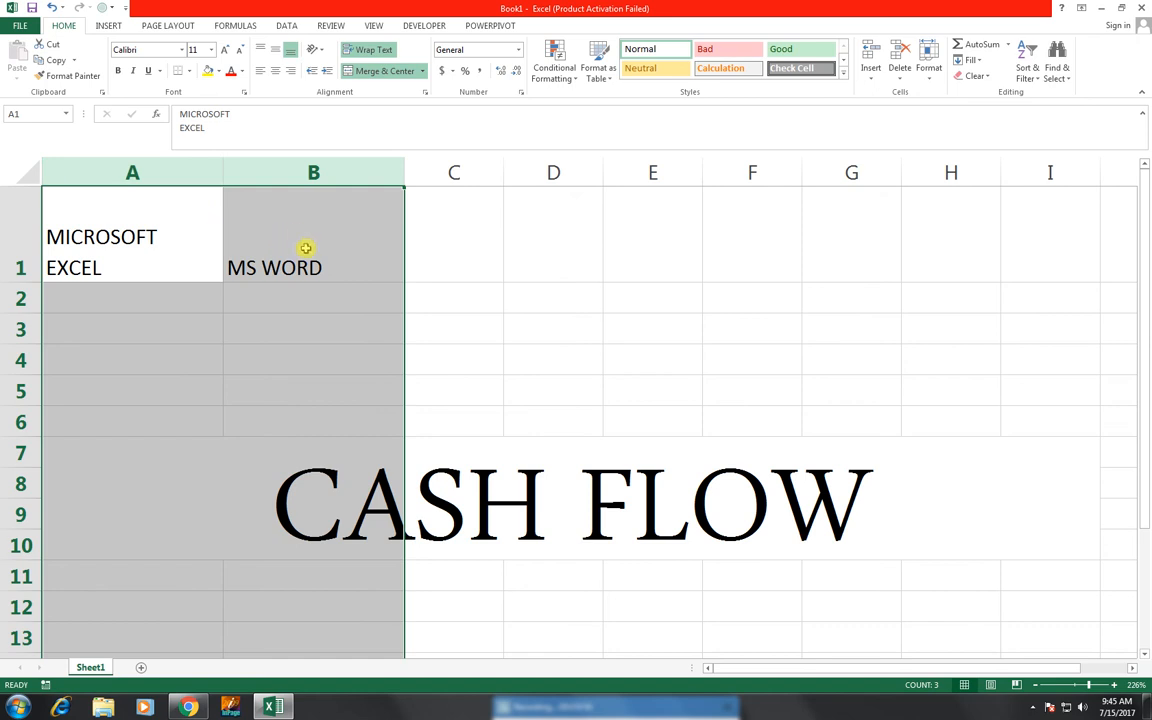
double_click(222, 168)
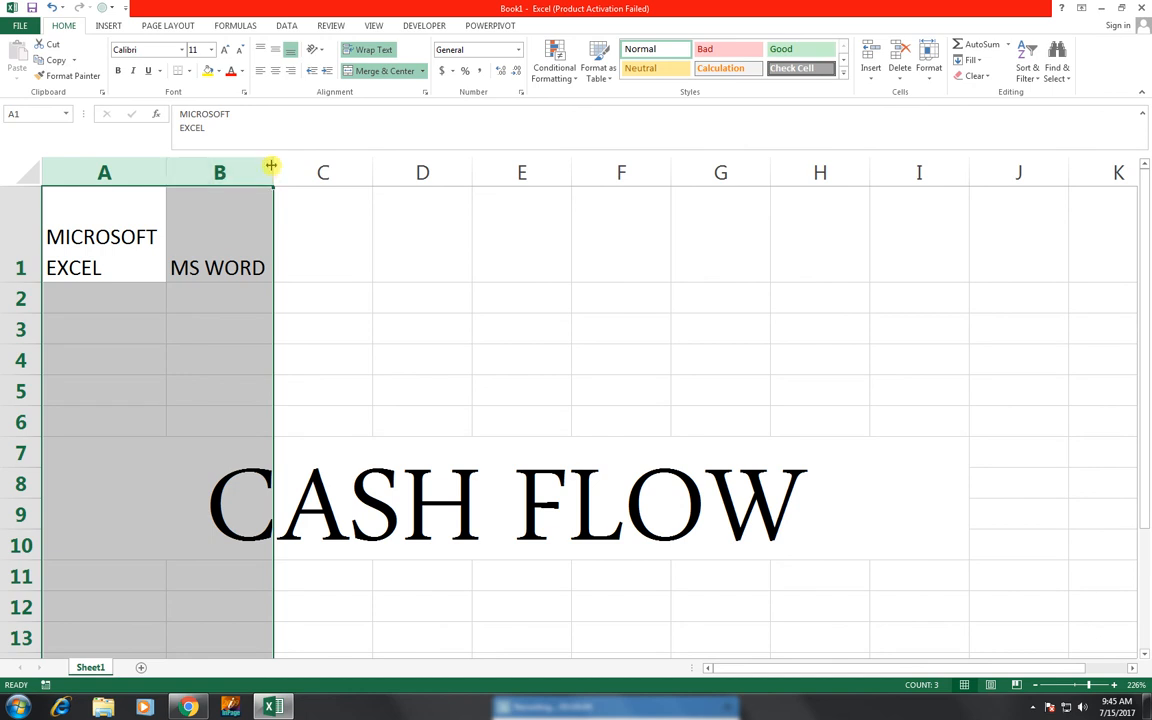
Step: Narrow column B until MS WORD wraps onto two lines, and increase row 1's height slightly
left_click(152, 215)
left_click(216, 220)
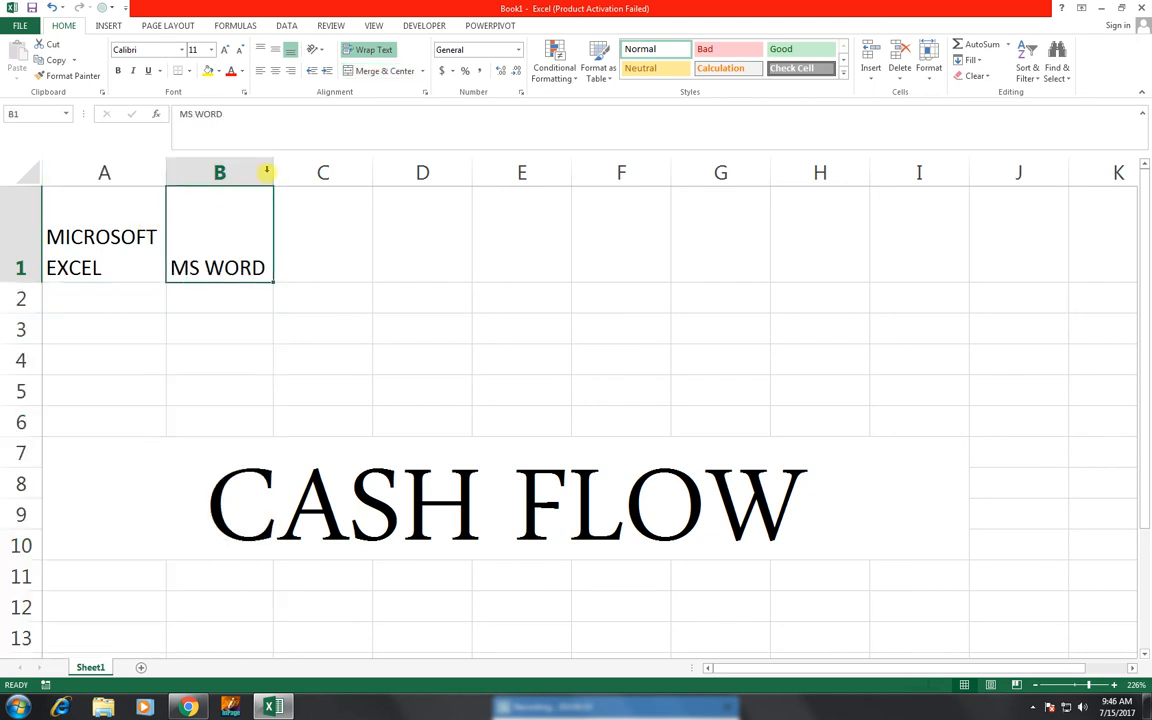
left_click_drag(272, 166, 255, 173)
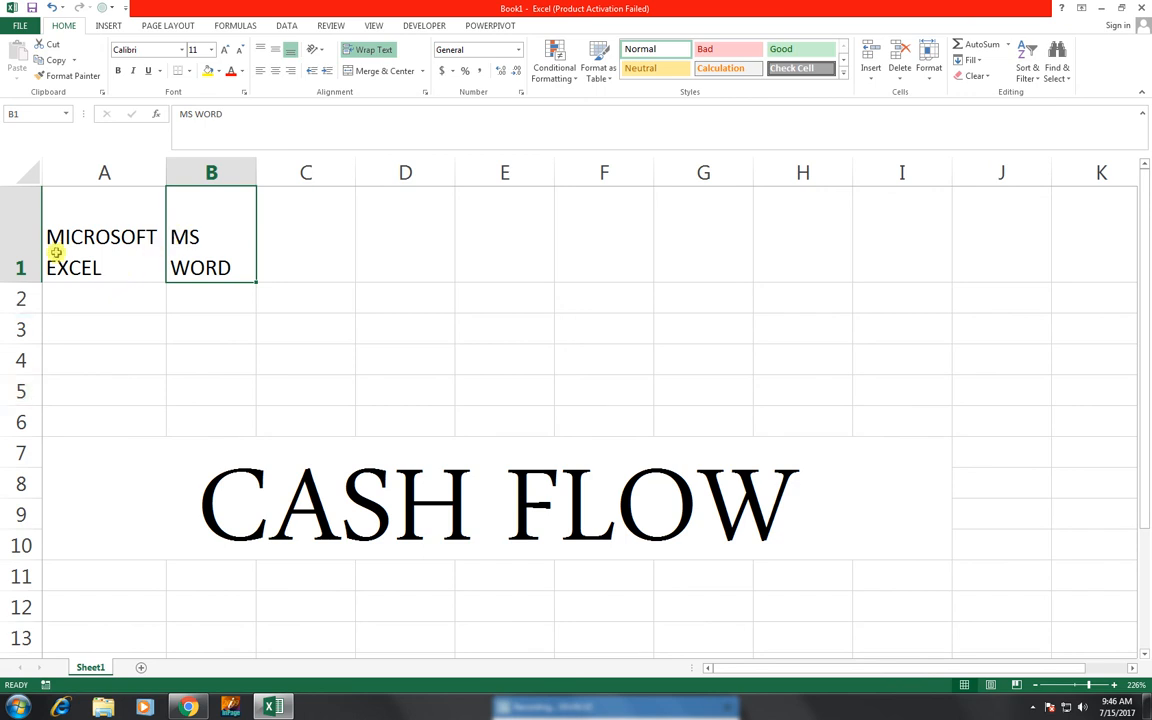
left_click_drag(33, 284, 22, 289)
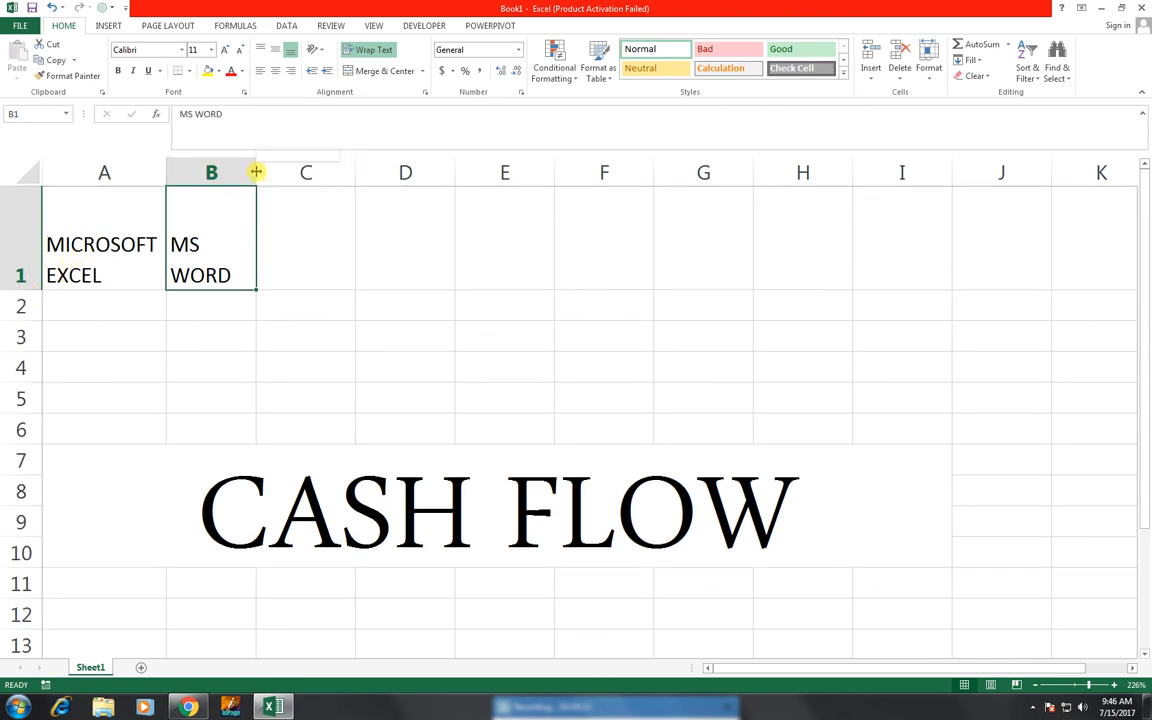
mouse_move(256, 172)
left_mouse_down()
mouse_move(275, 172)
mouse_move(260, 172)
left_mouse_up()
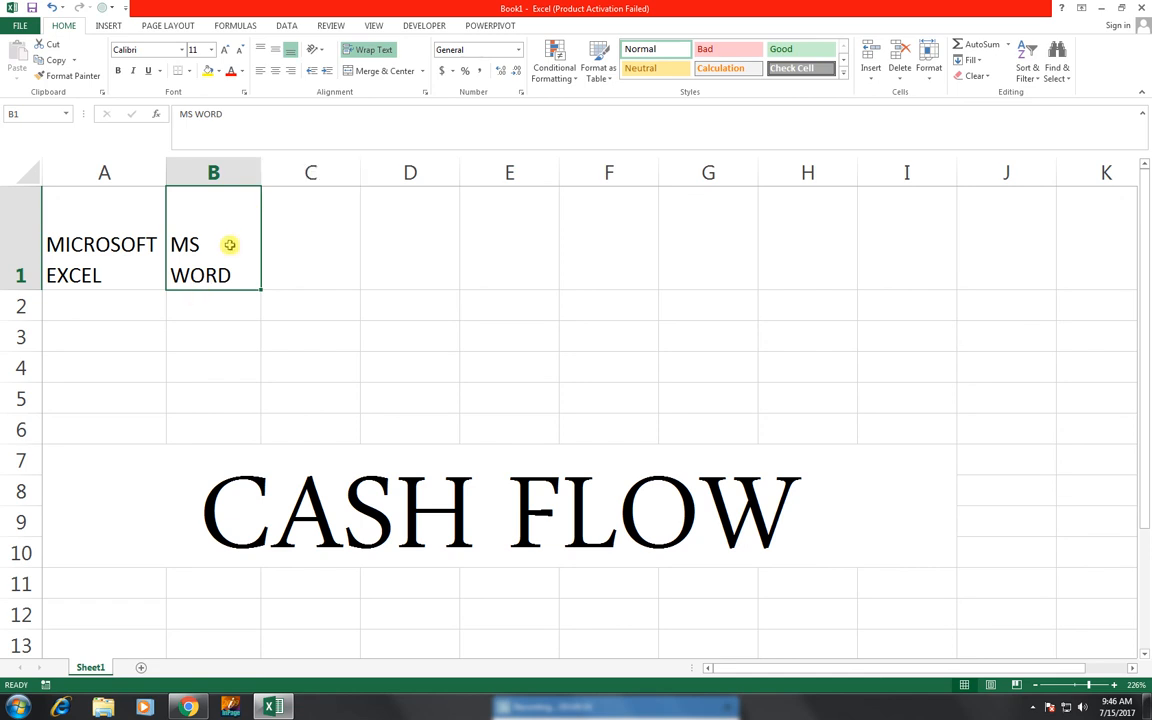
Step: Angle the text in cells A1:B1 counterclockwise
left_click_drag(125, 229, 203, 254)
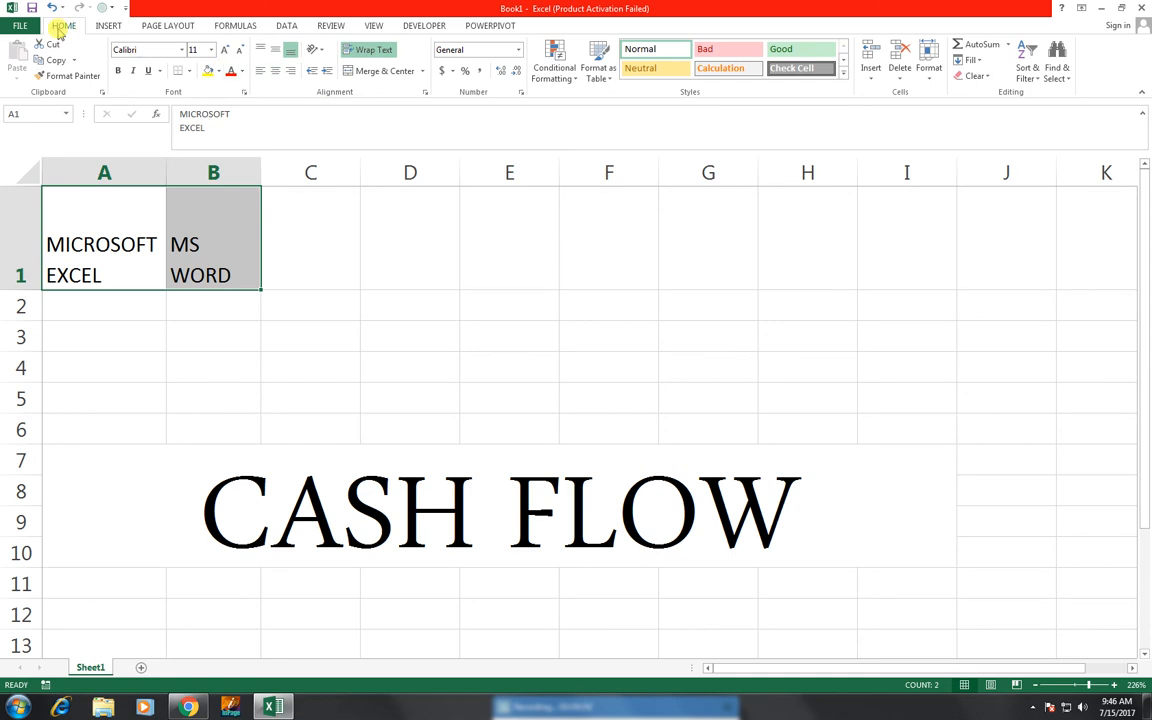
left_click(318, 50)
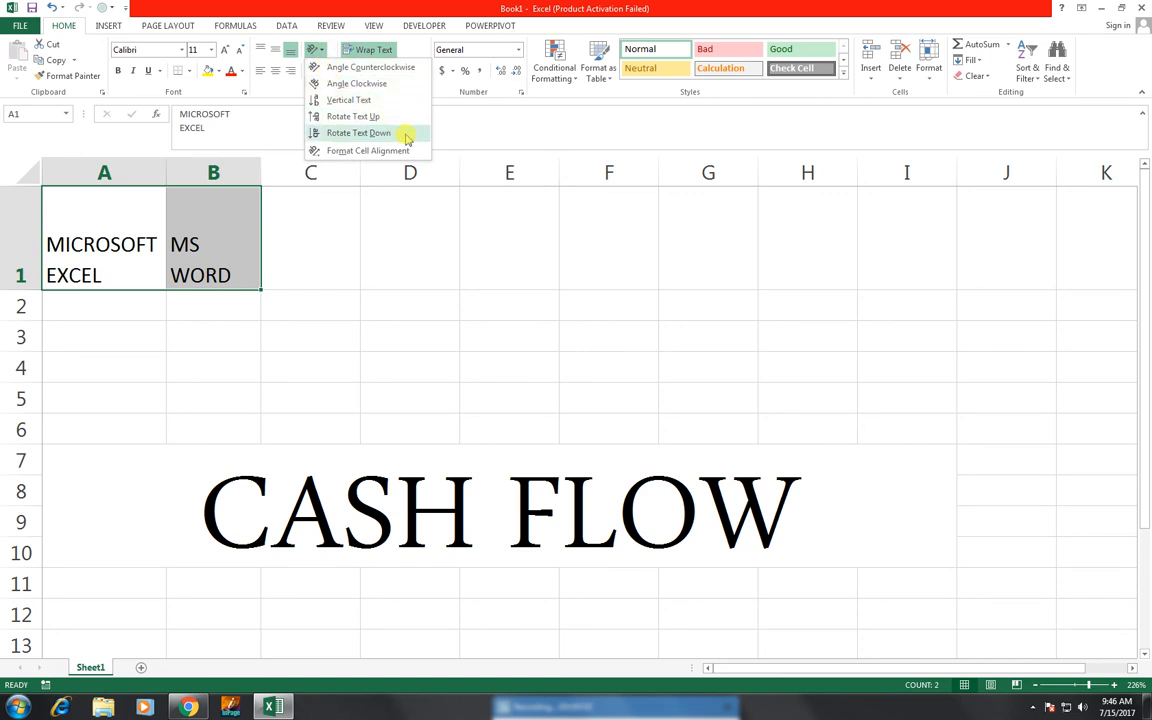
left_click(372, 69)
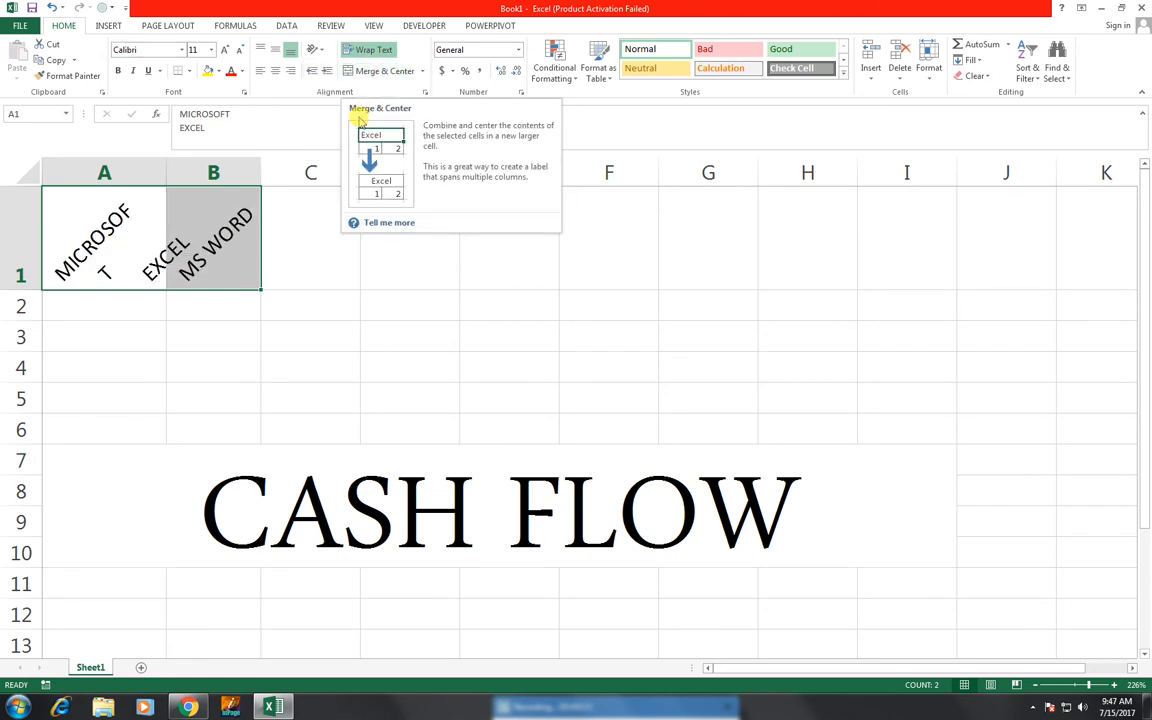
Step: Widen columns A and B for the angled text and reduce cell A1's font size to 10
left_click_drag(261, 172, 285, 172)
left_click_drag(167, 172, 231, 170)
left_click(193, 226)
left_click(236, 51)
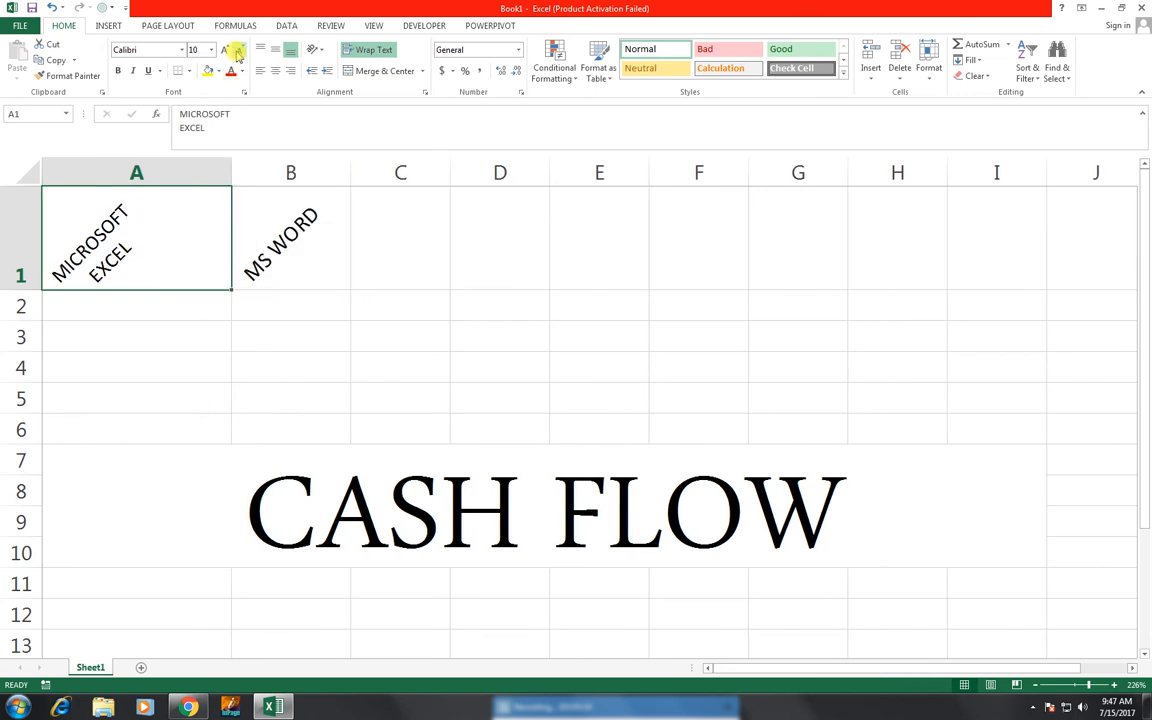
Step: Narrow columns A and B closer to their angled text and make row 1 taller
left_click_drag(230, 190, 189, 200)
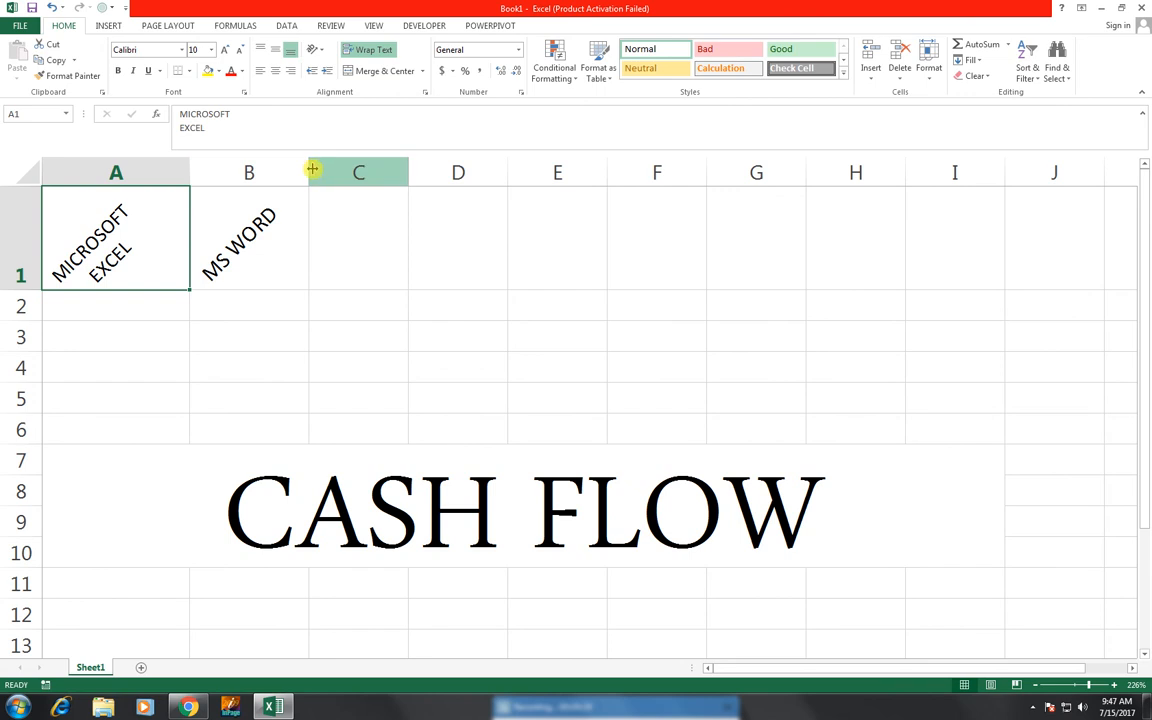
left_click_drag(311, 170, 291, 178)
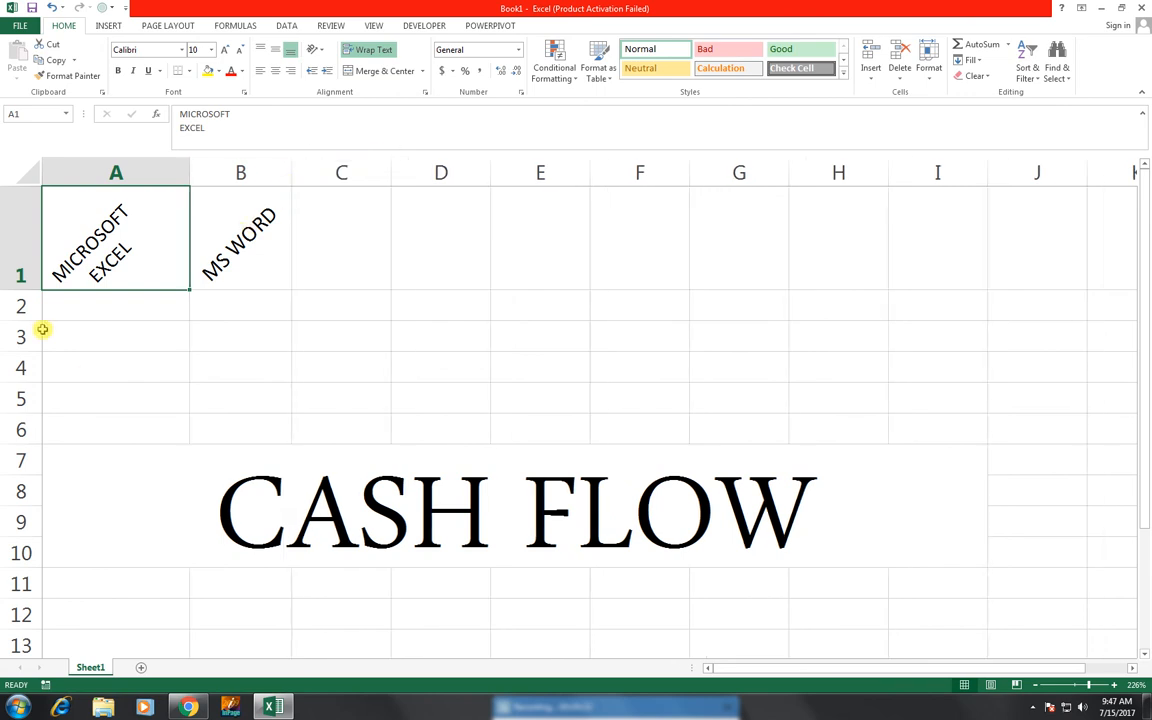
left_click_drag(34, 291, 31, 331)
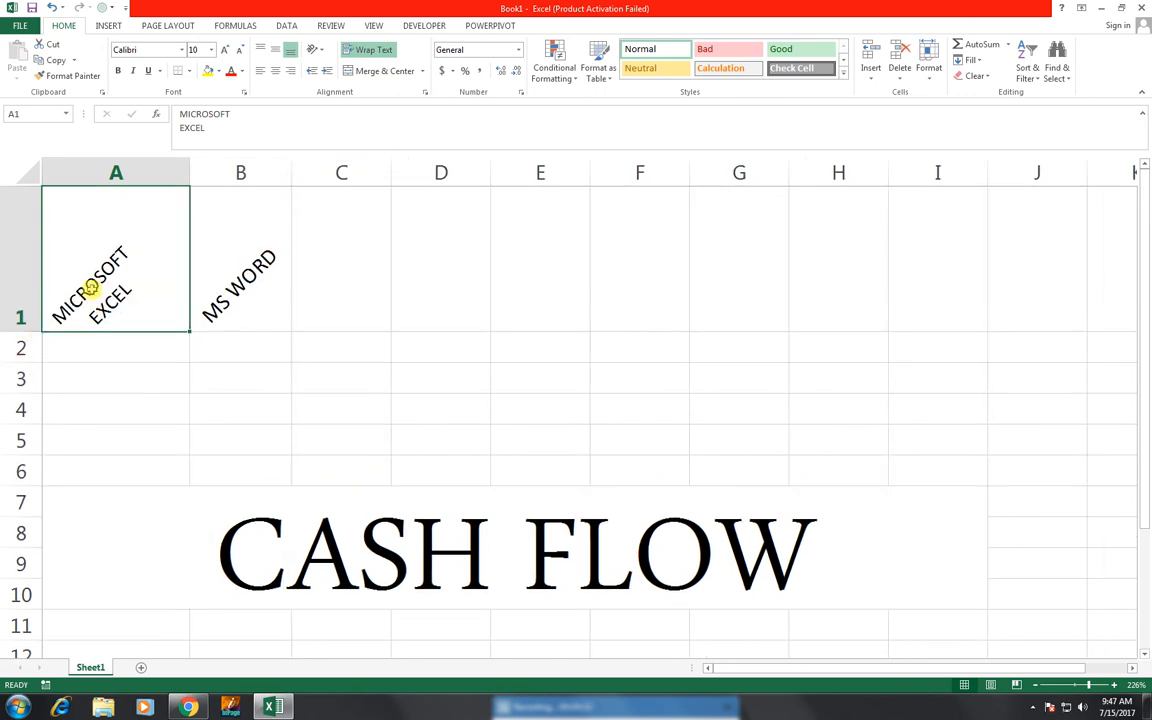
Step: Angle the text in cells A1:B1 clockwise
left_click_drag(113, 278, 216, 278)
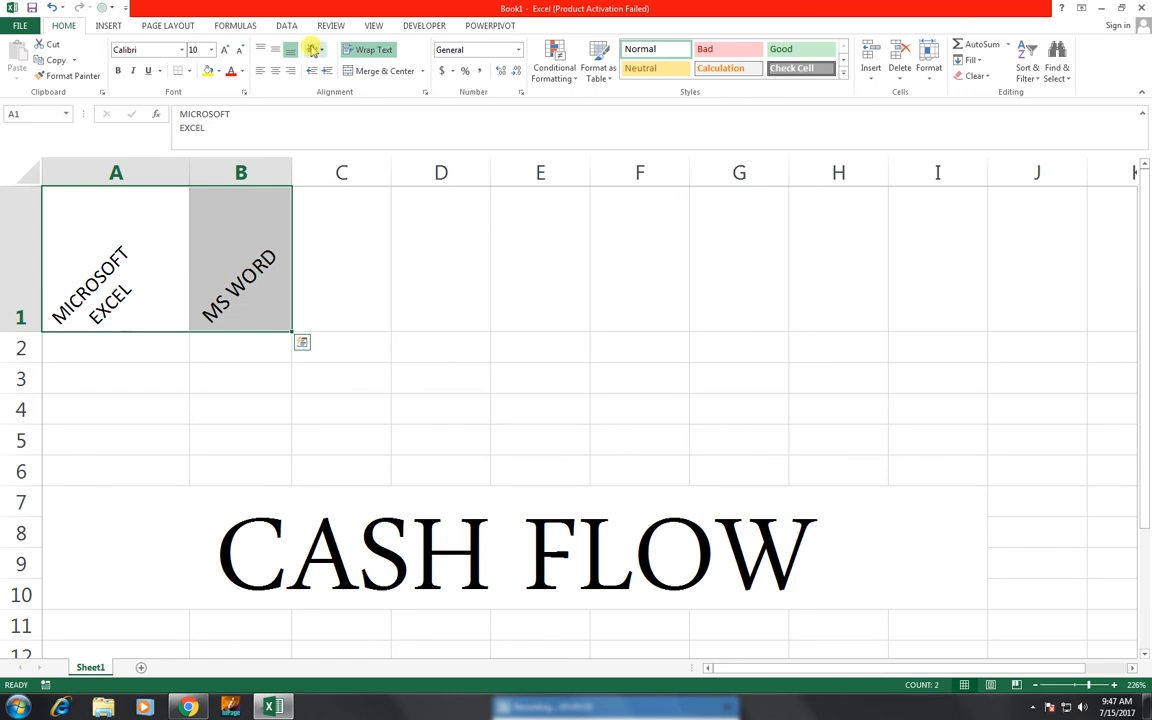
left_click(311, 49)
left_click(336, 84)
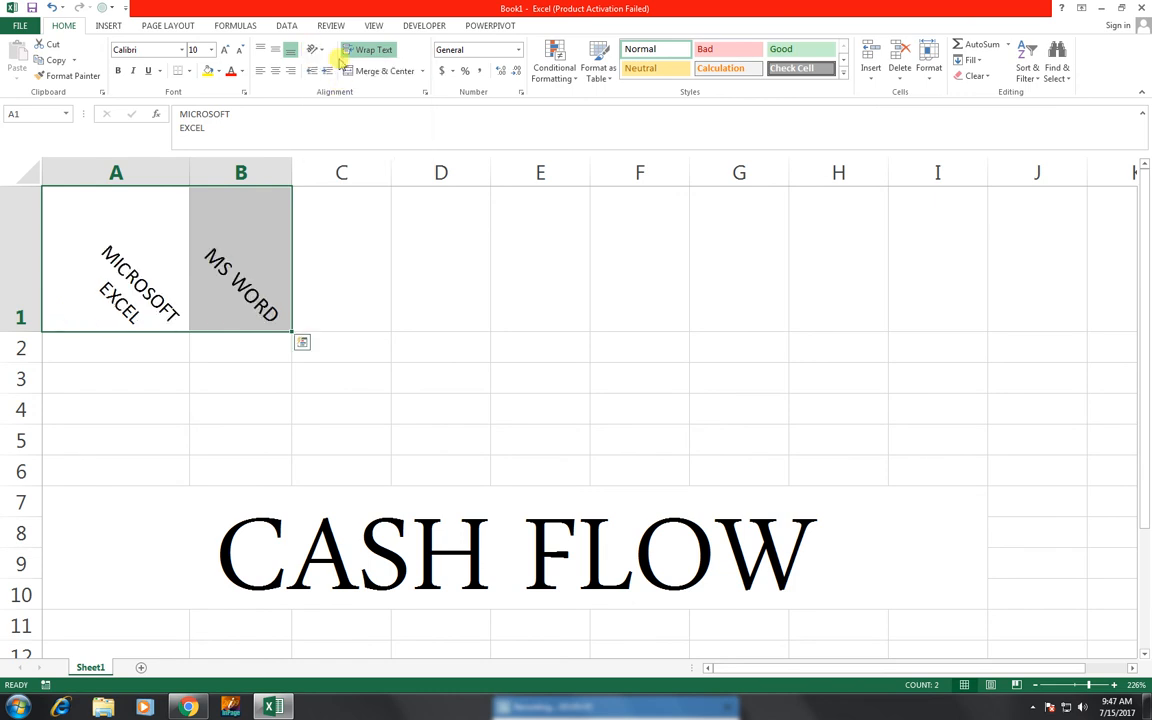
Step: Set cells A1:B1 to Vertical Text and make row 1 tall enough for MICROSOFT to stack in a single column
left_click(320, 54)
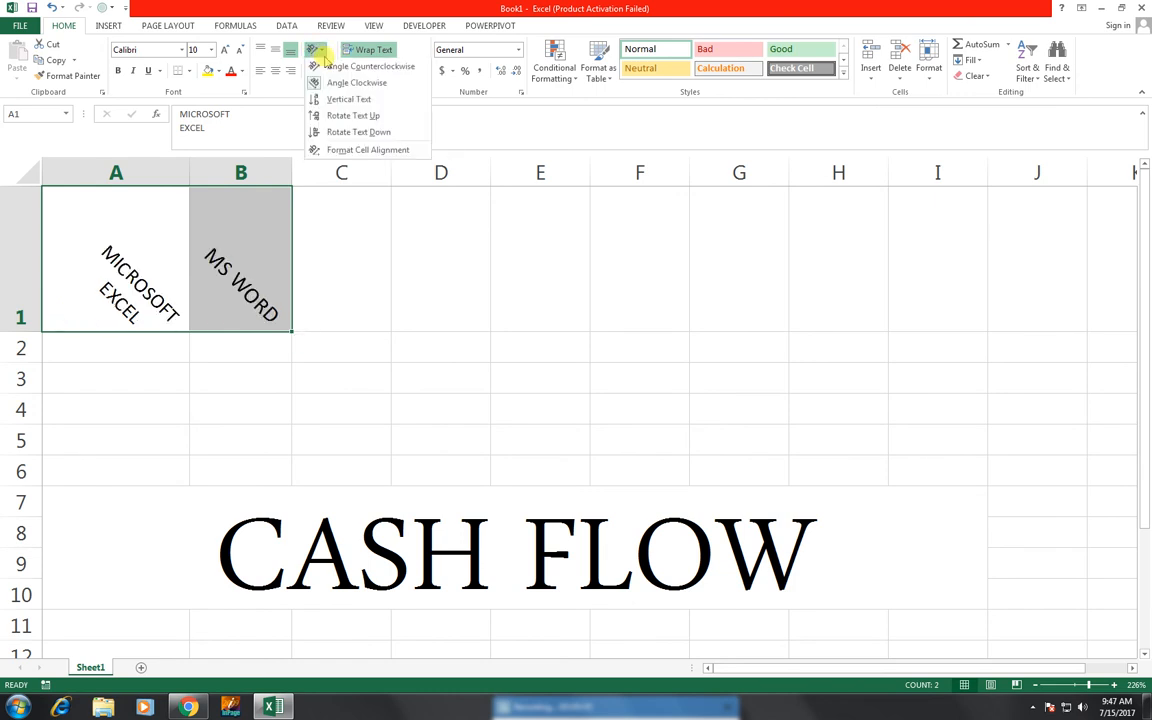
left_click(331, 98)
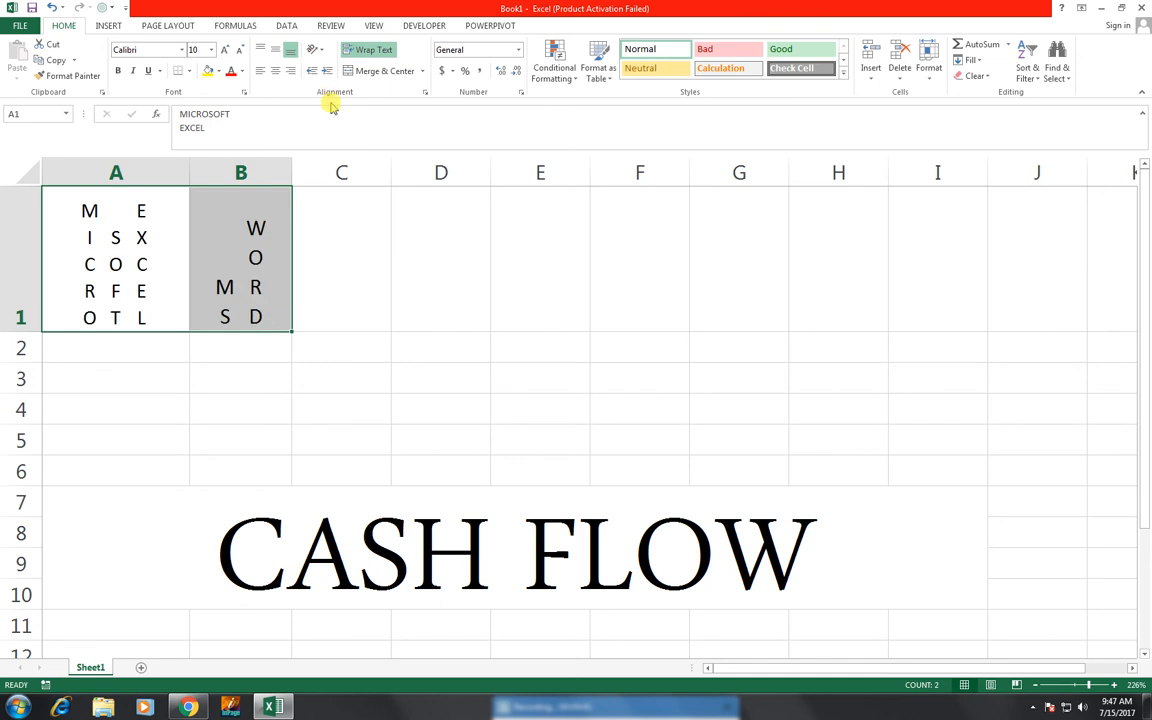
left_click_drag(22, 330, 31, 529)
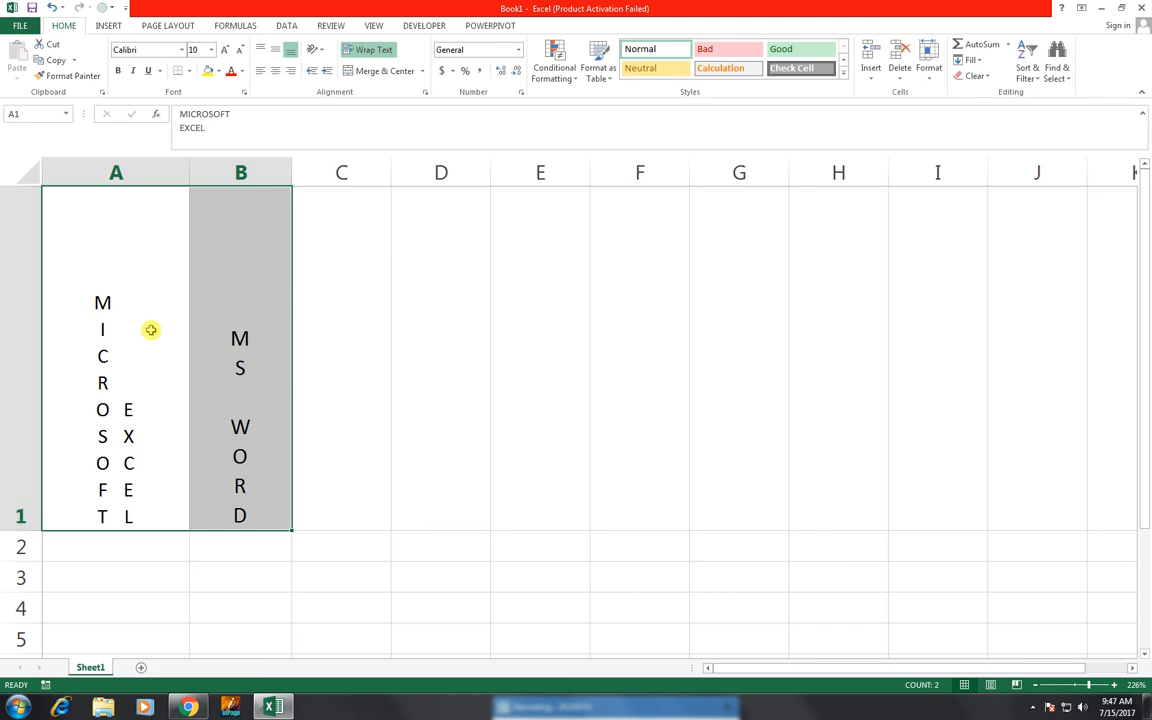
left_click(316, 52)
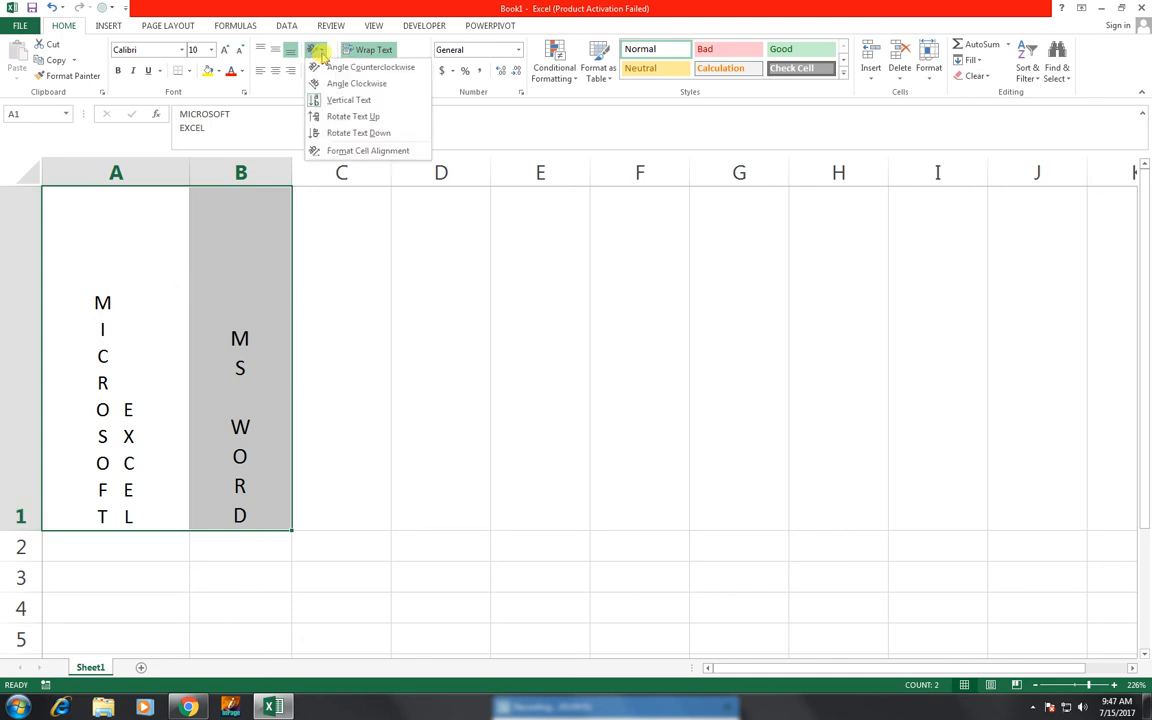
left_click(244, 82)
Step: Reduce the font size of the merged CASH FLOW title to 26
scroll(296, 471, "down", 3)
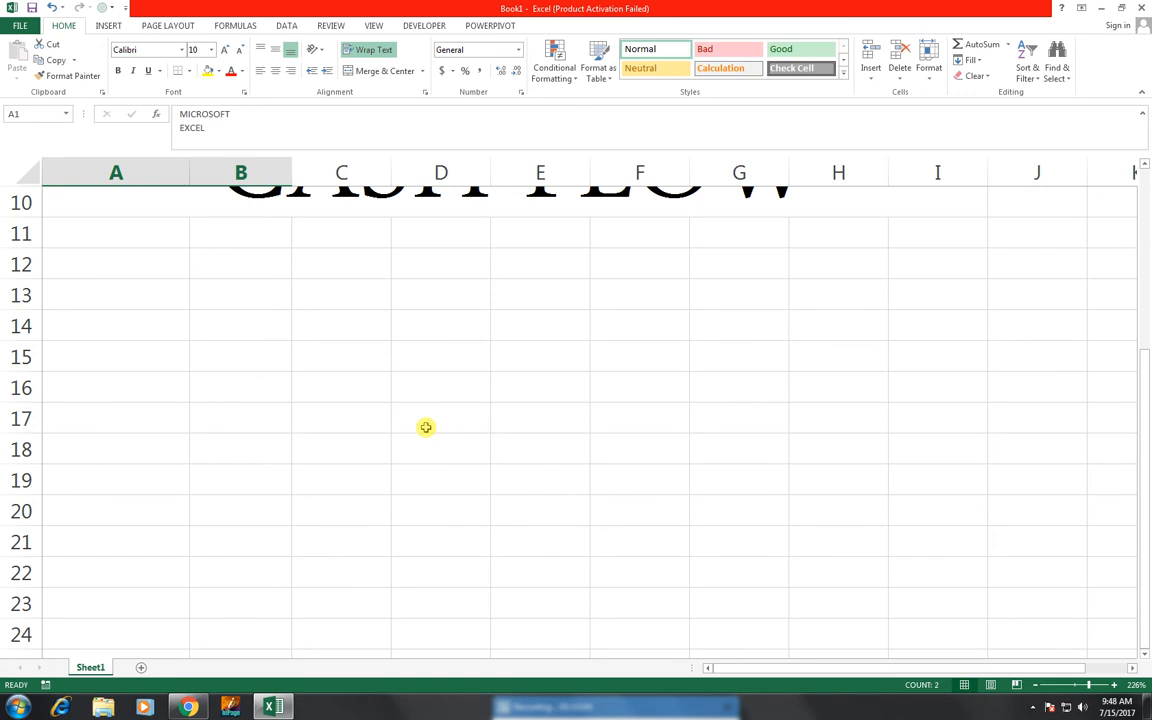
scroll(427, 427, "up", 2)
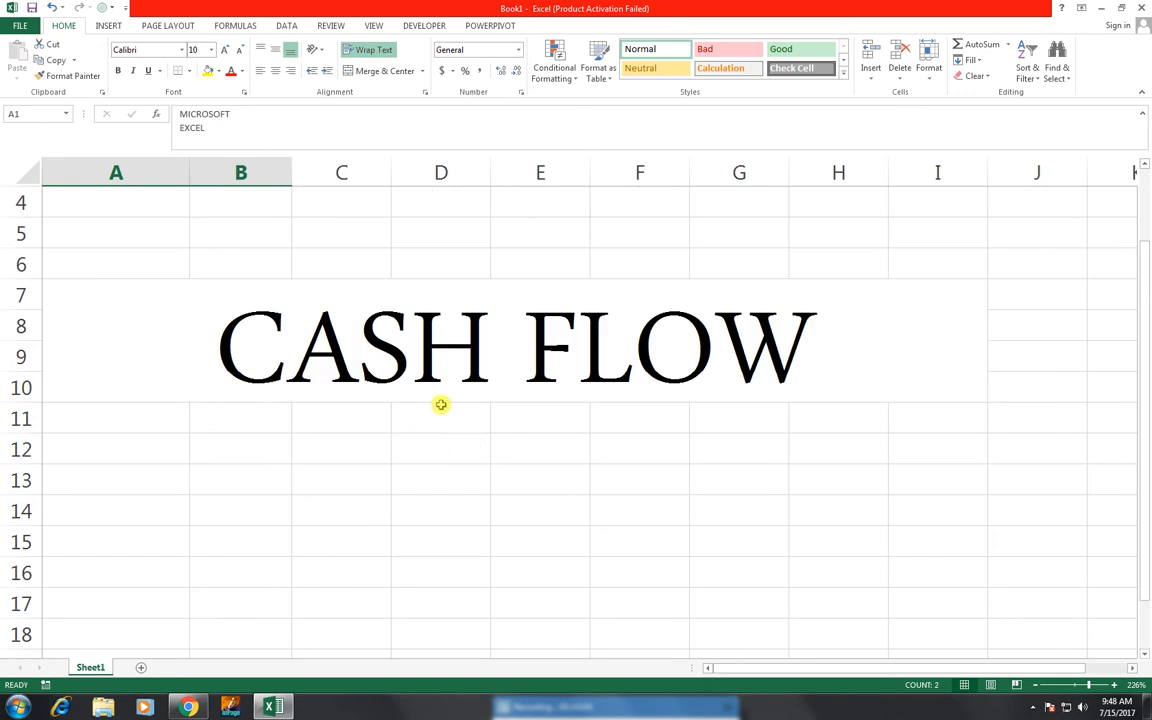
left_click(375, 370)
left_click(242, 50)
left_click(242, 50)
left_click(242, 50)
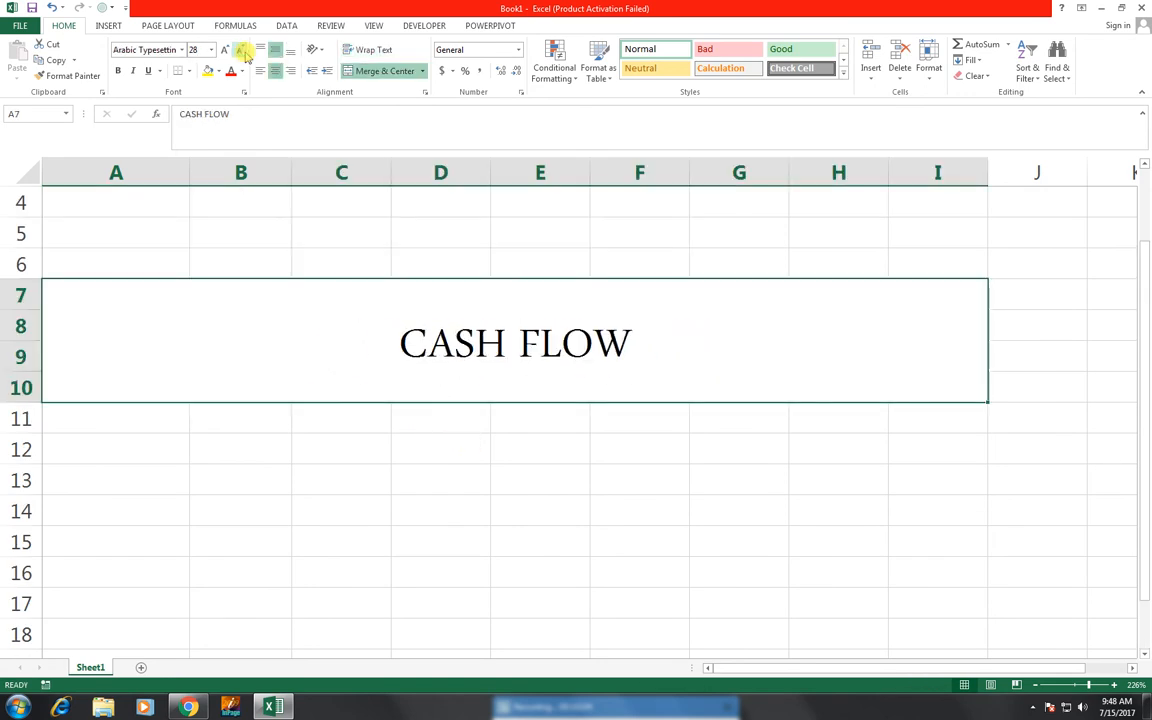
left_click(242, 51)
Step: Left-align the CASH FLOW title and increase its indent until the text starts in column B
left_click(258, 71)
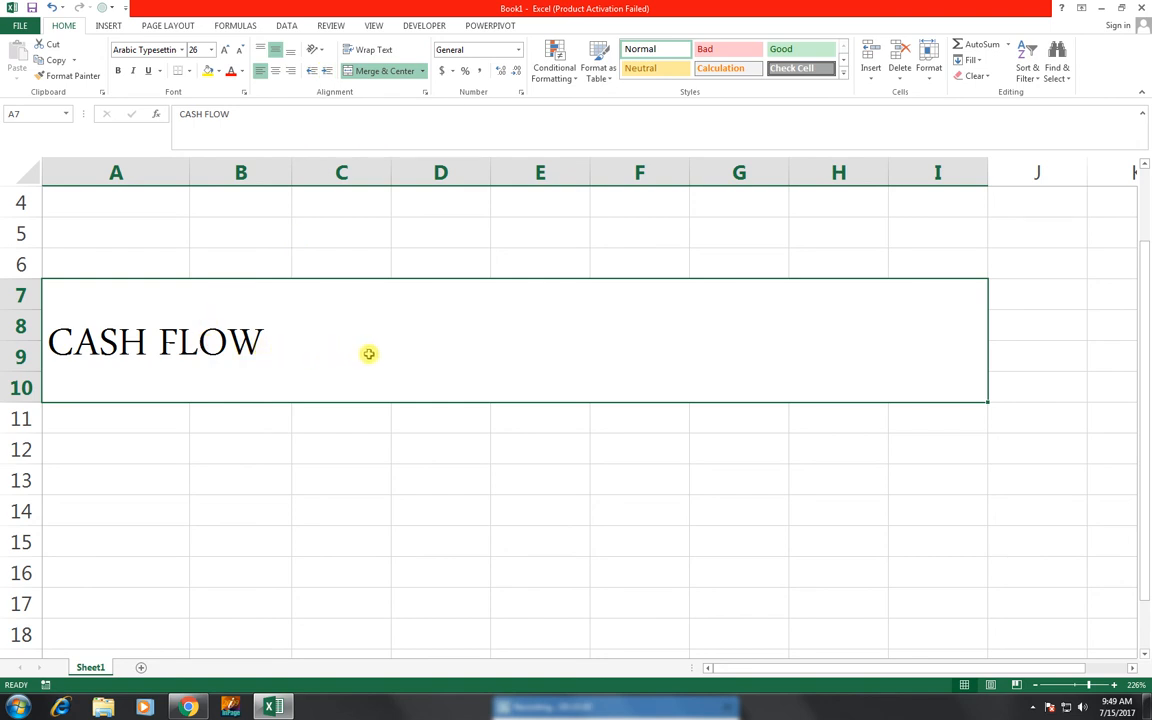
left_click(324, 72)
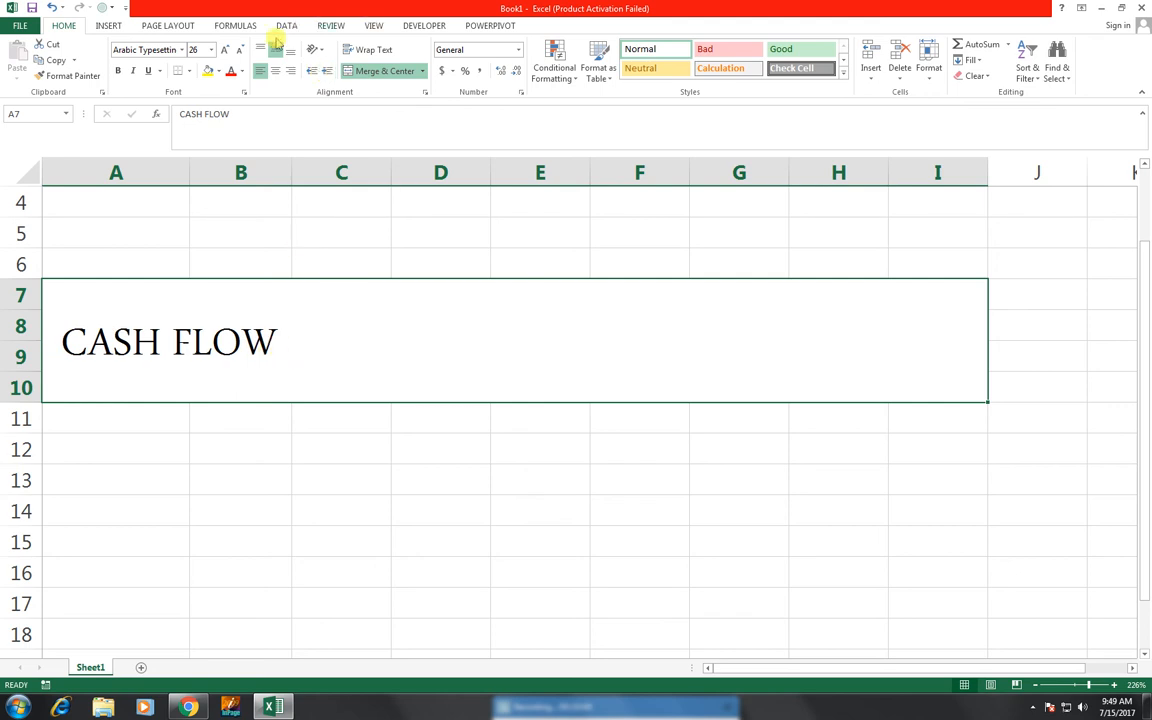
left_click(326, 72)
left_click(326, 72)
left_click(326, 72)
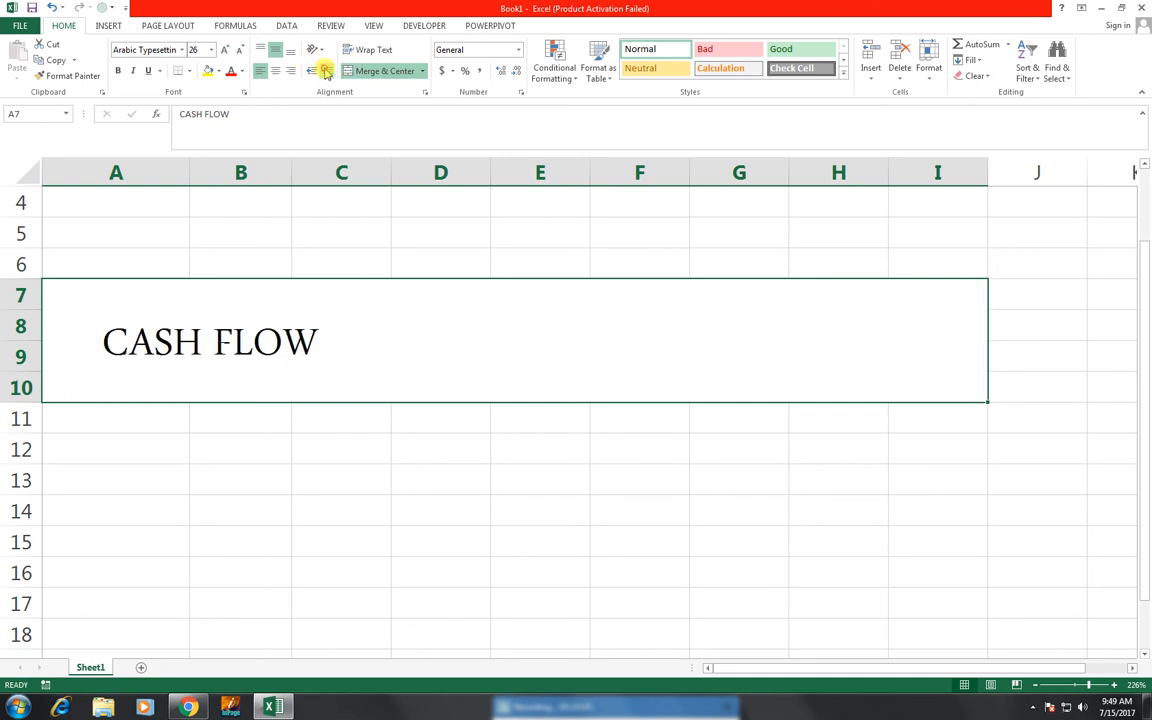
left_click(326, 72)
left_click(326, 72)
left_click(326, 72)
left_click(326, 72)
left_click(326, 72)
left_click(326, 72)
left_click(326, 72)
left_click(326, 72)
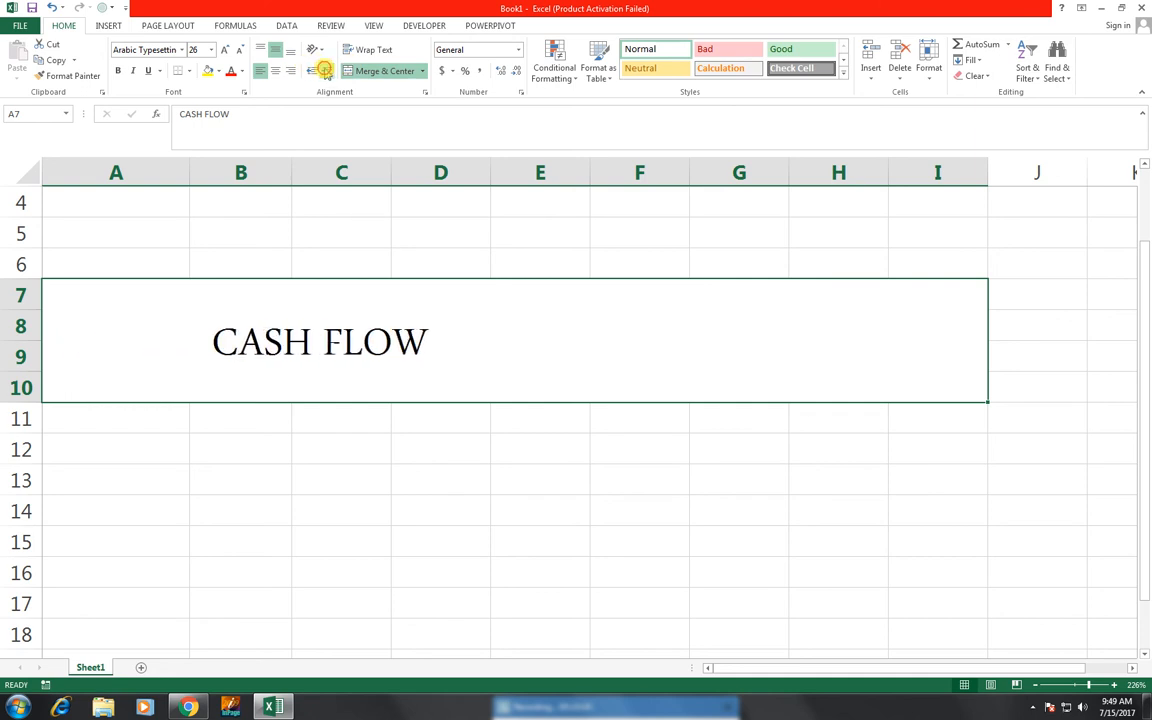
left_click(326, 72)
left_click(326, 72)
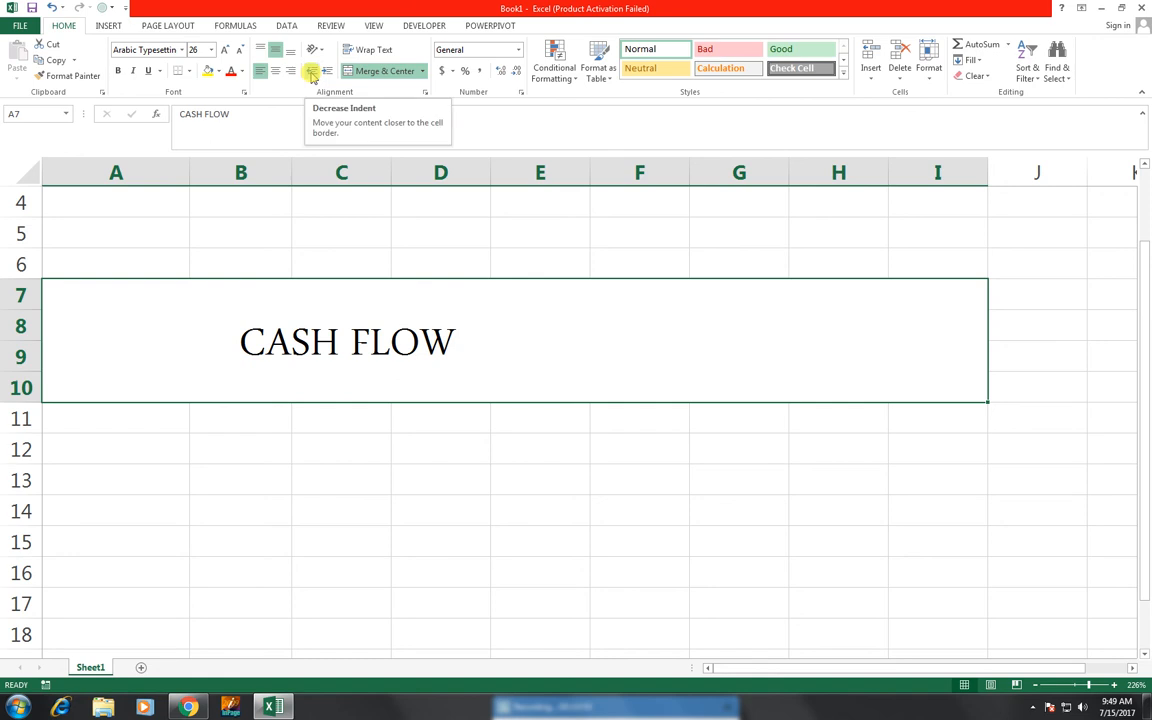
Step: Decrease the CASH FLOW title's indent until the text starts back within column A, near the cell's left border
left_click(311, 71)
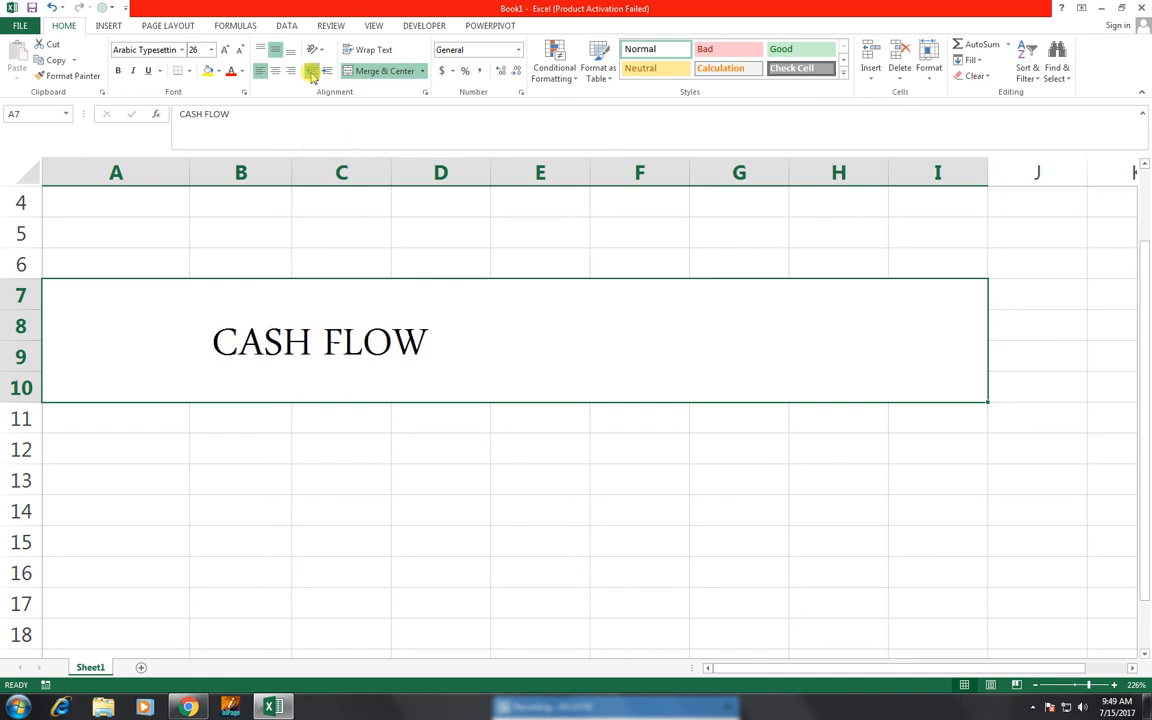
left_click(311, 71)
left_click(311, 71)
left_click(311, 72)
left_click(311, 72)
left_click(311, 72)
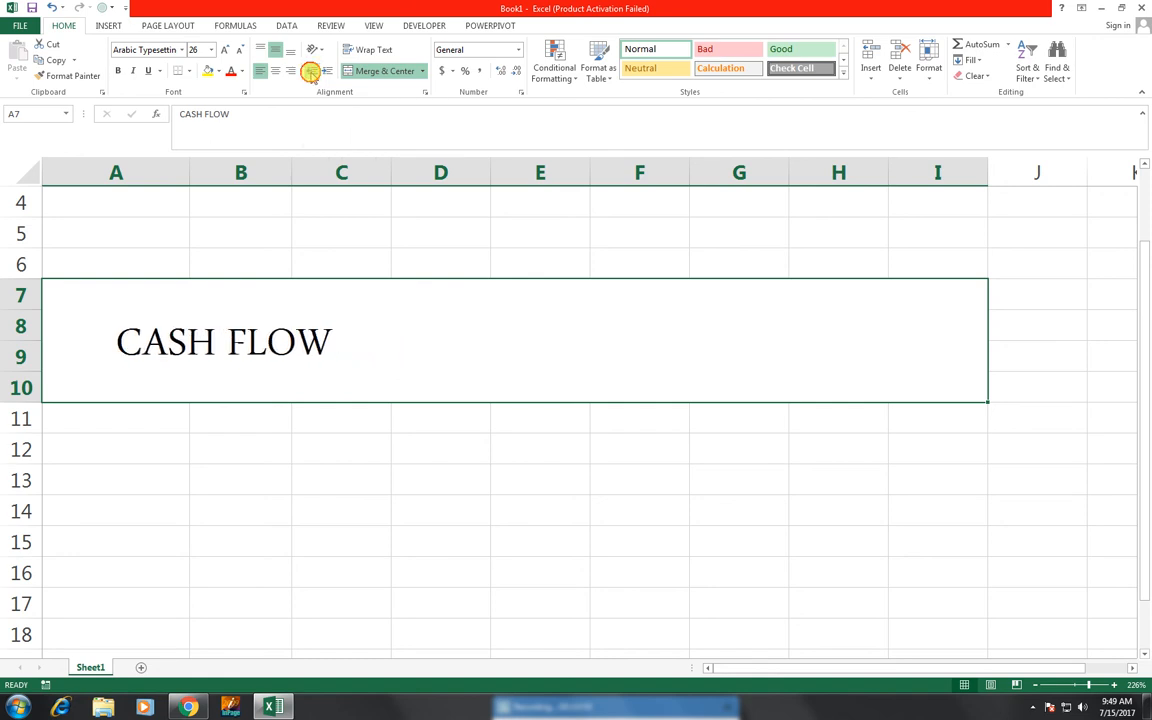
left_click(311, 72)
left_click(311, 72)
left_click(311, 72)
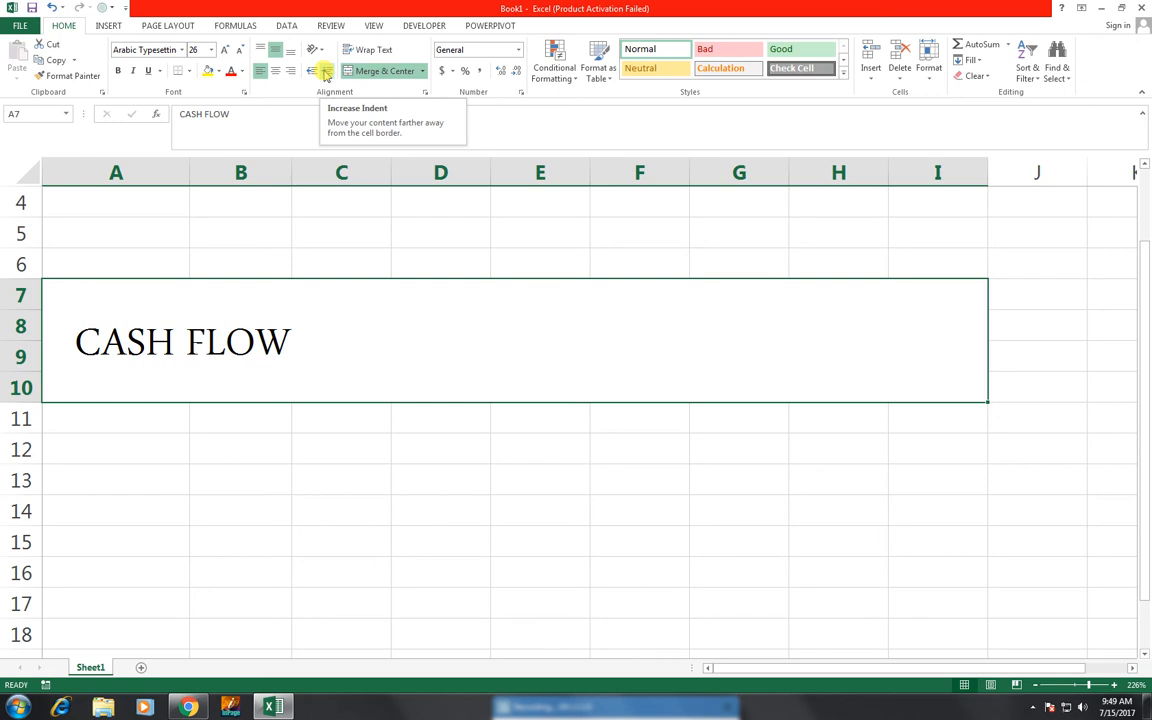
Step: Increase the CASH FLOW title's indent again to move the text toward the middle of the merged cell
left_click(325, 72)
left_click(325, 72)
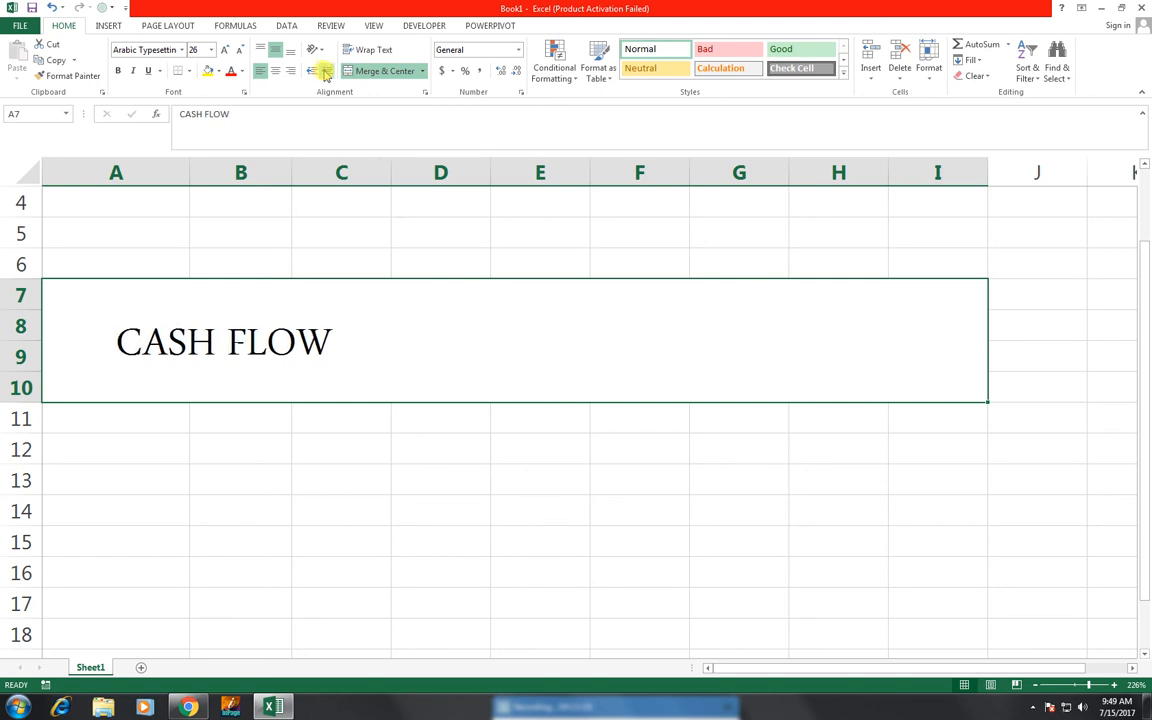
left_click(325, 72)
left_click(325, 72)
left_click(325, 72)
left_click(325, 72)
left_click(325, 72)
left_click(325, 72)
left_click(325, 72)
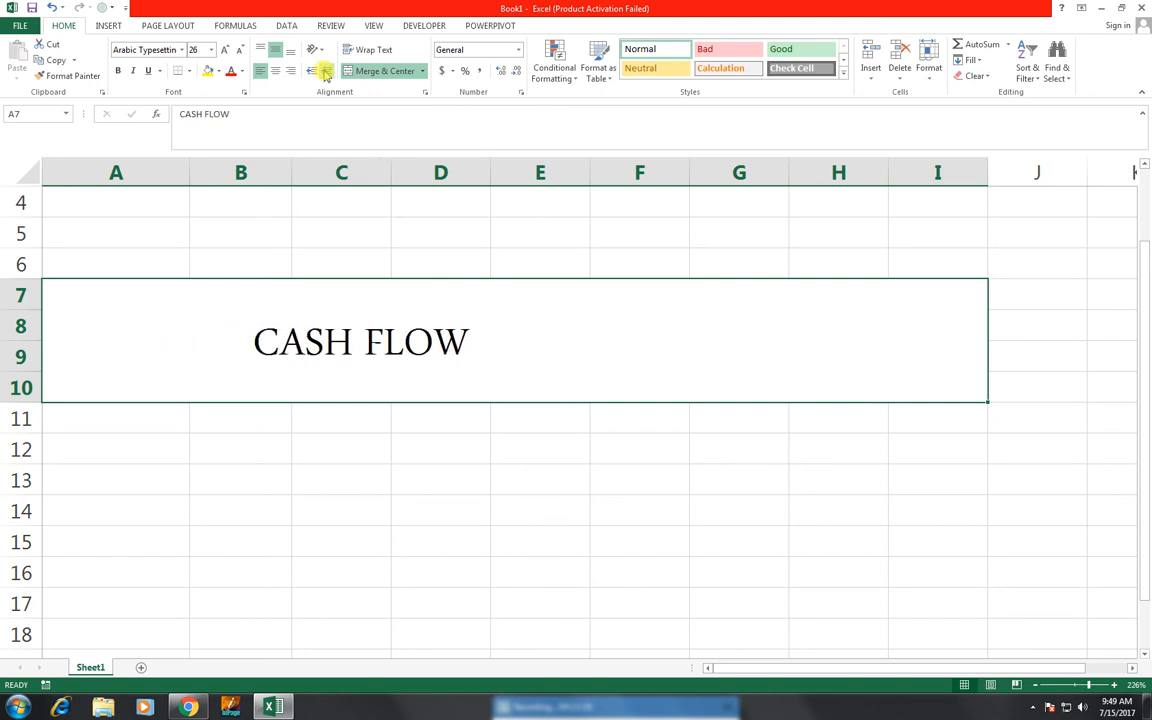
left_click(325, 72)
left_click(325, 72)
left_click(325, 72)
left_click(325, 72)
left_click(325, 72)
left_click(325, 72)
left_click(325, 72)
left_click(325, 72)
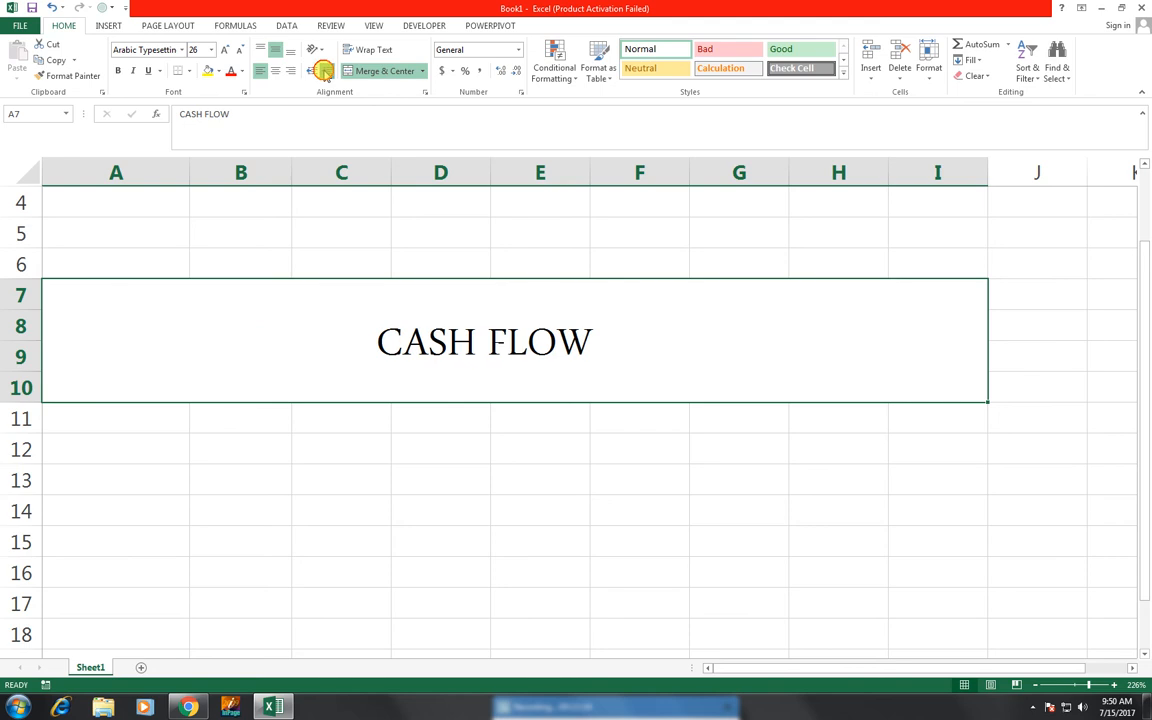
left_click(324, 72)
left_click(324, 72)
left_click(324, 72)
Step: Fine-tune the CASH FLOW indent by decreasing it a few levels, then increasing it until the text starts at column D's left edge
left_click(311, 73)
left_click(311, 73)
left_click(311, 73)
left_click(311, 73)
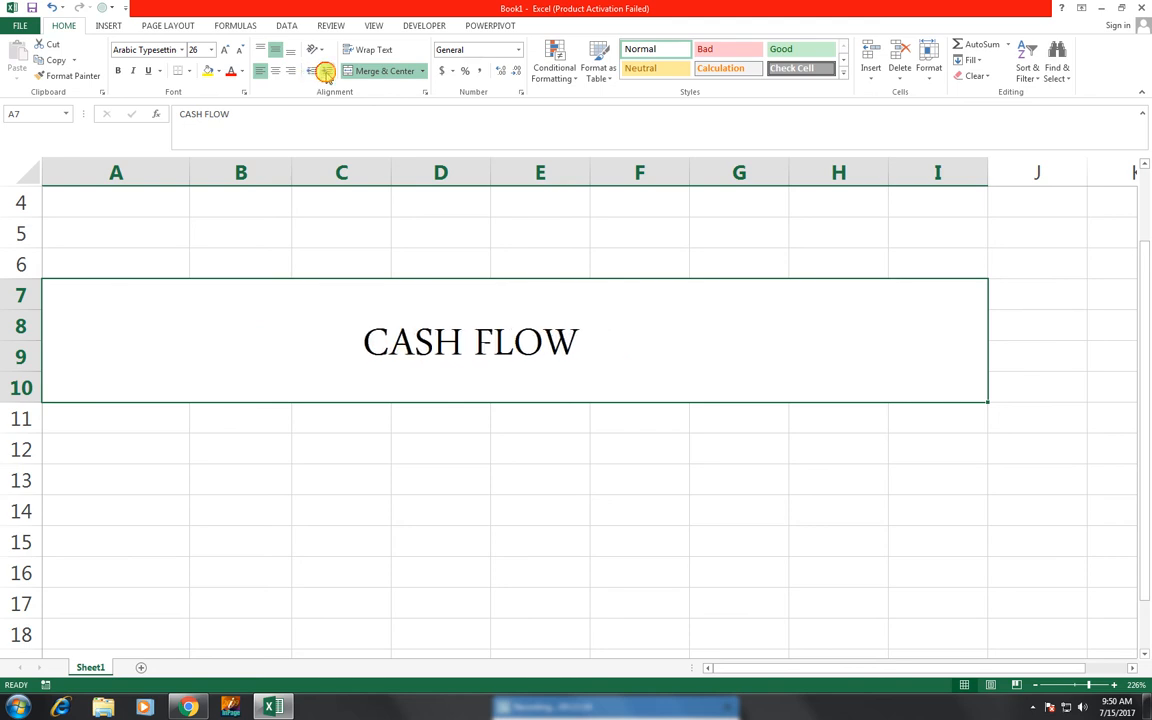
left_click(327, 73)
left_click(327, 73)
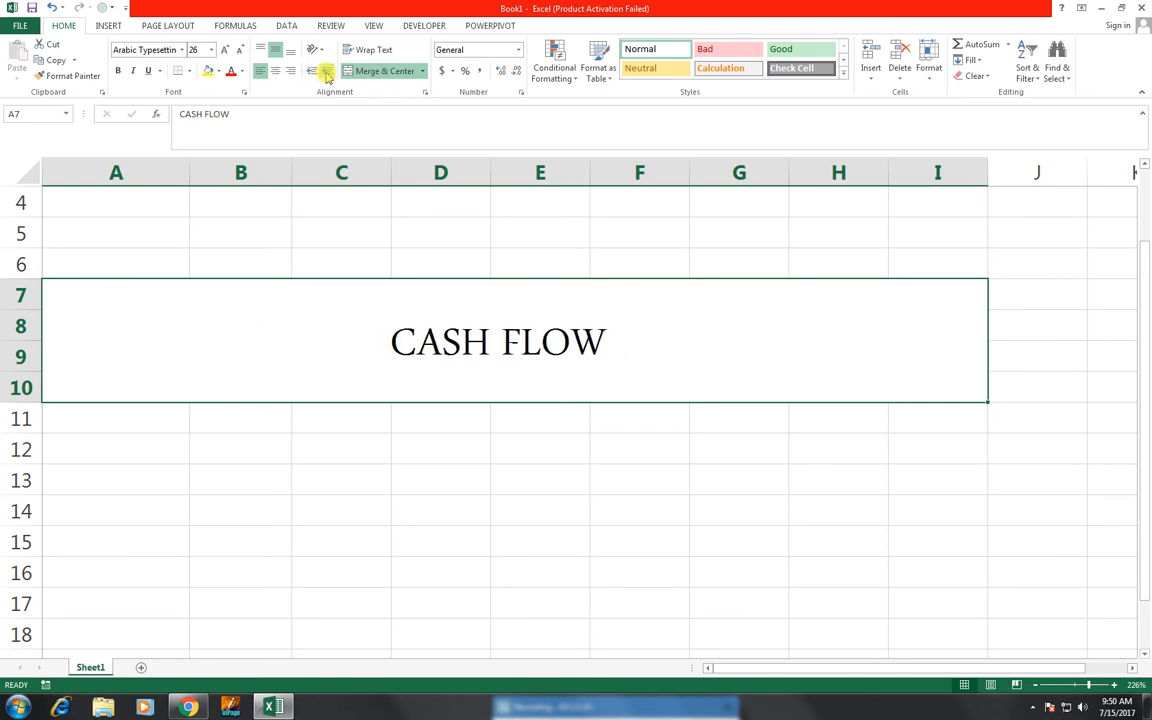